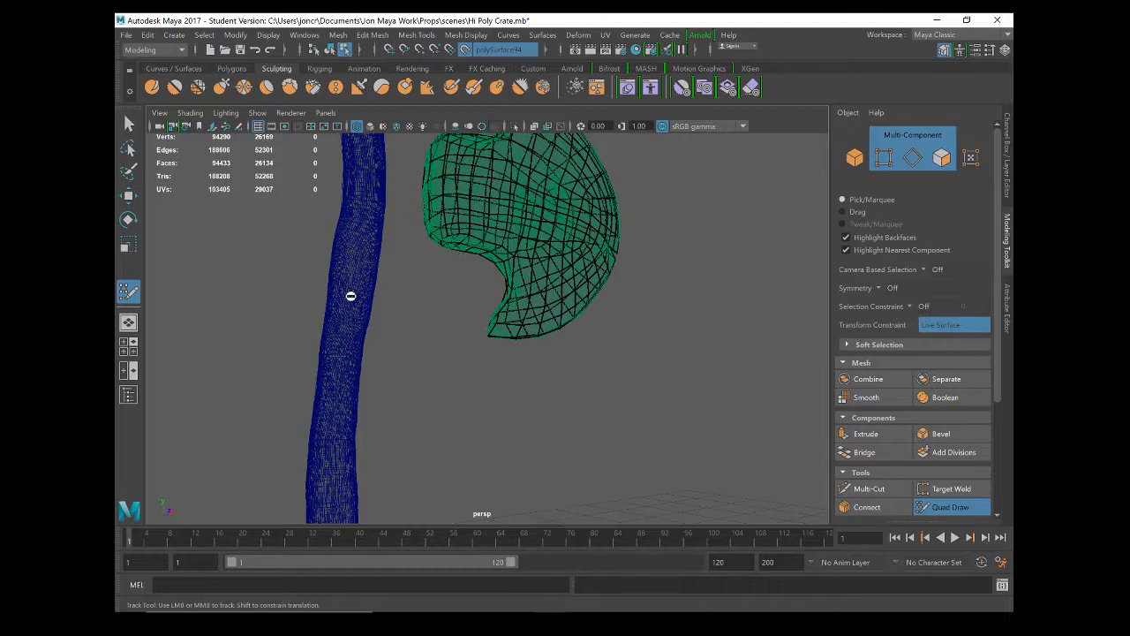
Examine the quad layout of the axe head's low-poly mesh across both flat faces
{"action": "mouse_move", "coordinate": [655, 258]}
{"action": "left_mouse_down", "text": "alt"}
{"action": "mouse_move", "coordinate": [671, 269]}
{"action": "mouse_move", "coordinate": [635, 318]}
{"action": "mouse_move", "coordinate": [658, 278]}
{"action": "left_mouse_up", "text": "alt"}
{"action": "left_click_drag", "start_coordinate": [492, 265], "coordinate": [615, 267], "text": "alt"}
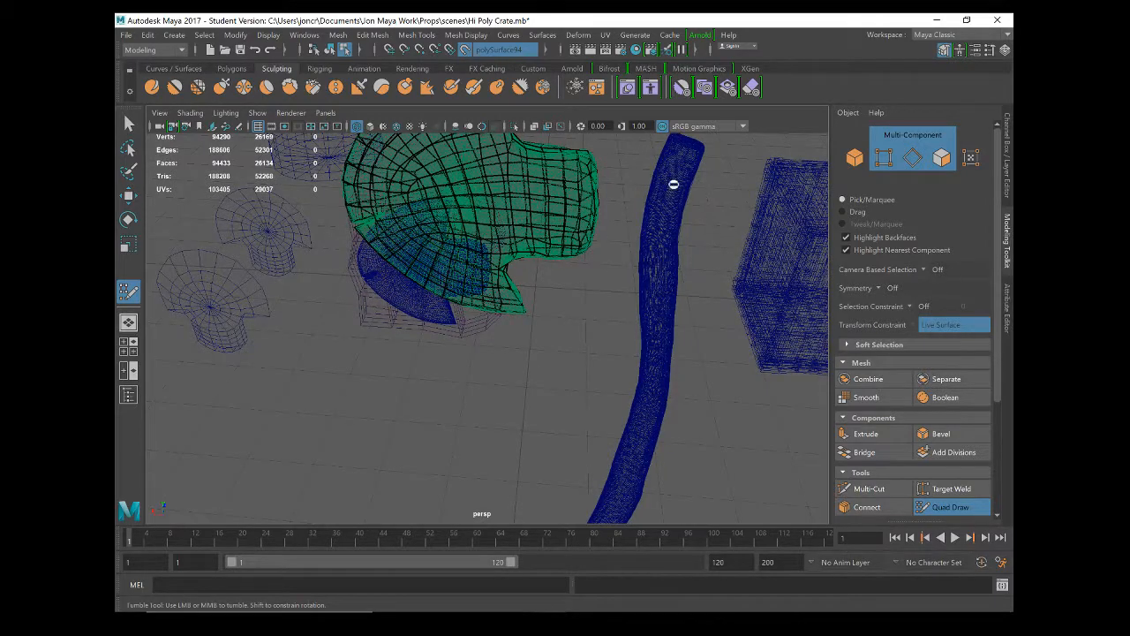
{"action": "left_click_drag", "start_coordinate": [481, 202], "coordinate": [486, 384], "text": "alt"}
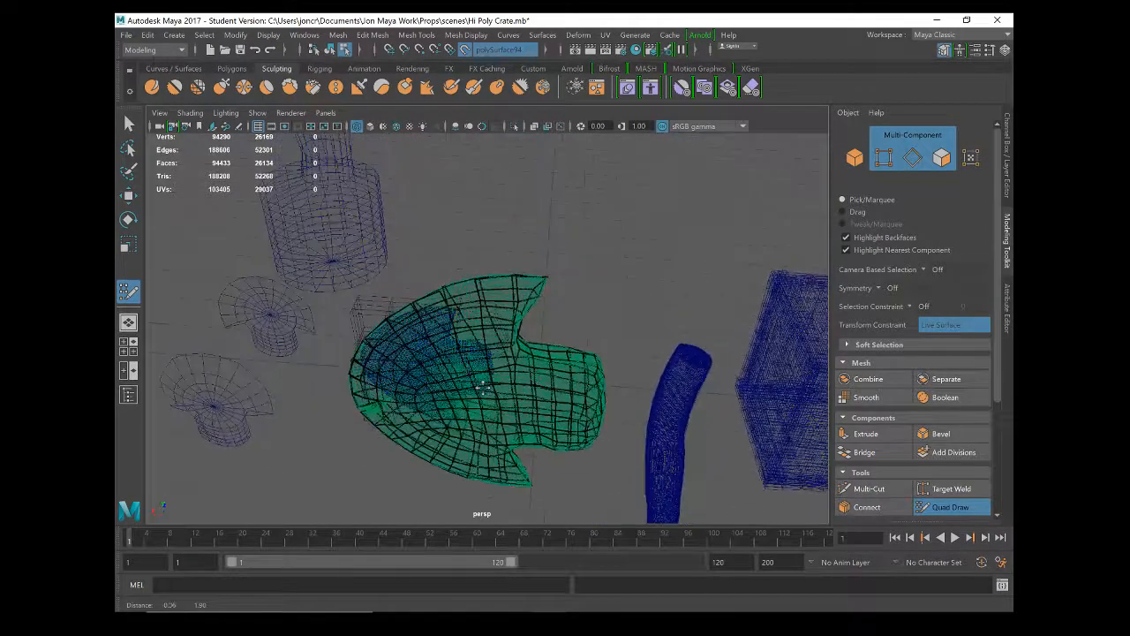
{"action": "middle_click_drag", "start_coordinate": [485, 384], "coordinate": [506, 335], "text": "alt"}
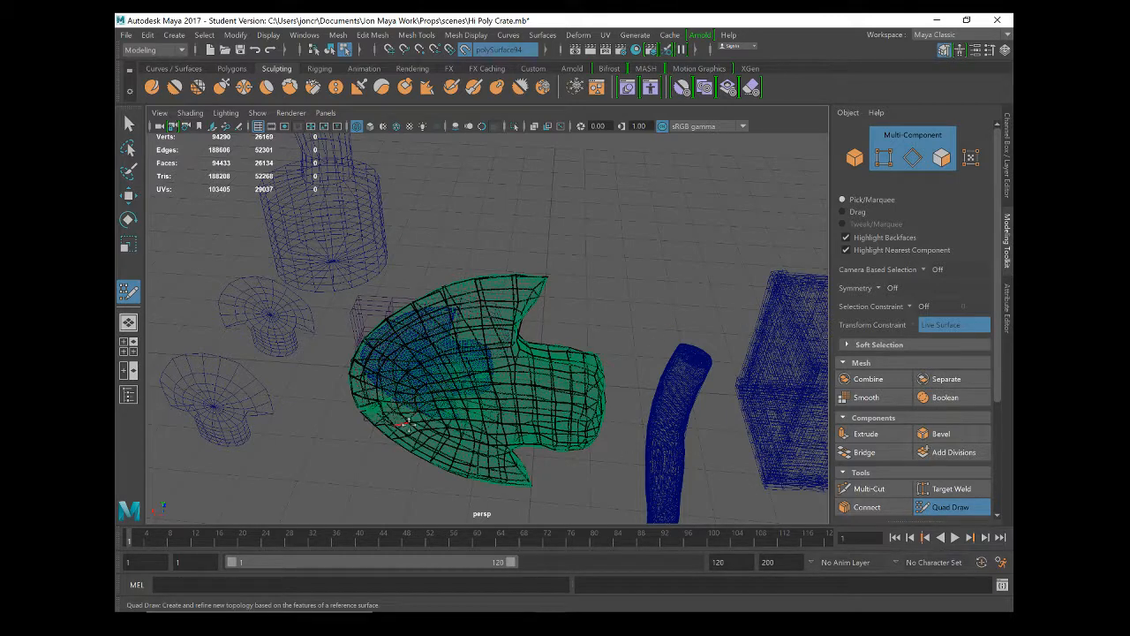
{"action": "key", "text": "shift"}
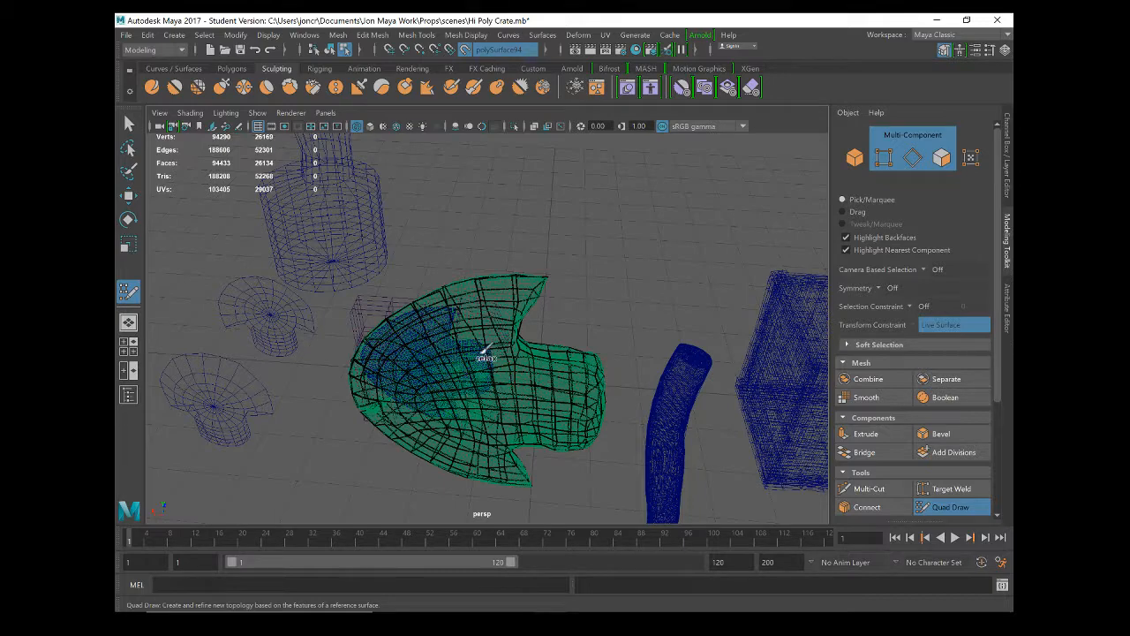
{"action": "mouse_move", "coordinate": [461, 361]}
{"action": "left_mouse_down", "text": "shift"}
{"action": "mouse_move", "coordinate": [434, 366]}
{"action": "mouse_move", "coordinate": [462, 410]}
{"action": "left_mouse_up", "text": "shift"}
{"action": "key", "text": "space"}
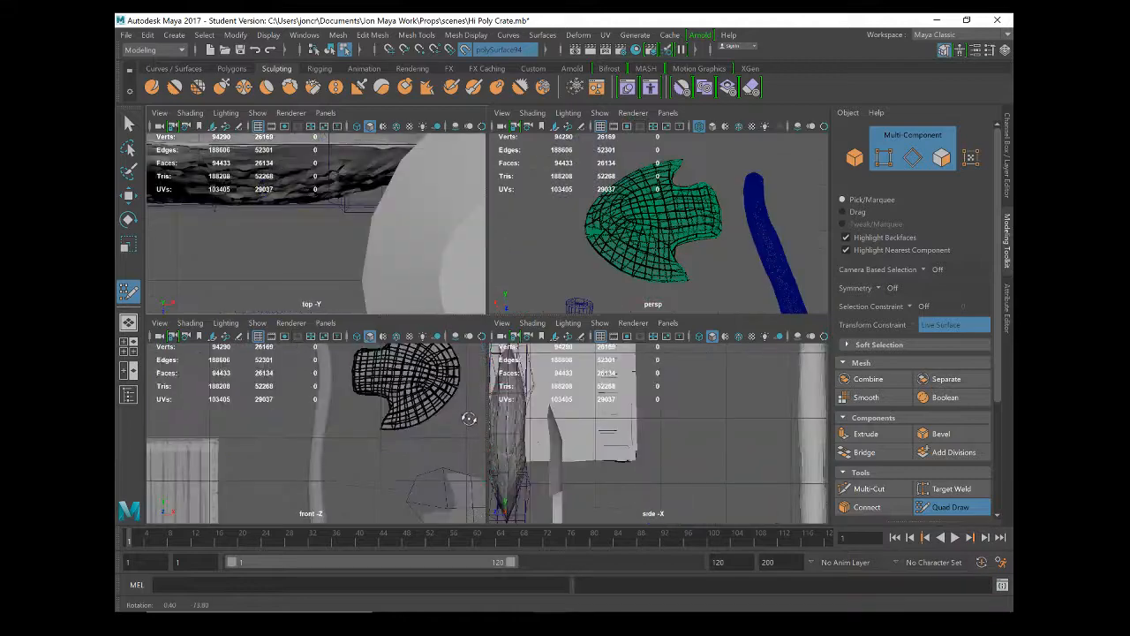
{"action": "left_click_drag", "start_coordinate": [469, 419], "coordinate": [536, 387], "text": "alt"}
{"action": "key", "text": "space"}
{"action": "mouse_move", "coordinate": [403, 317]}
{"action": "left_mouse_down", "text": "alt"}
{"action": "mouse_move", "coordinate": [421, 335]}
{"action": "mouse_move", "coordinate": [462, 335]}
{"action": "left_mouse_up", "text": "alt"}
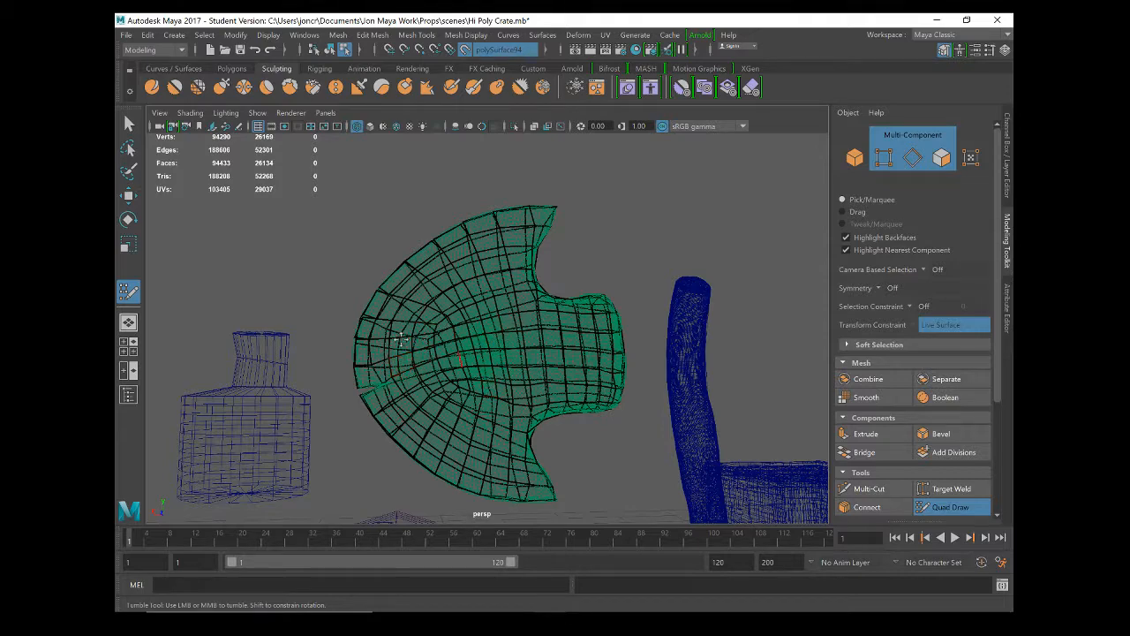
{"action": "left_click_drag", "start_coordinate": [433, 346], "coordinate": [583, 371], "text": "alt"}
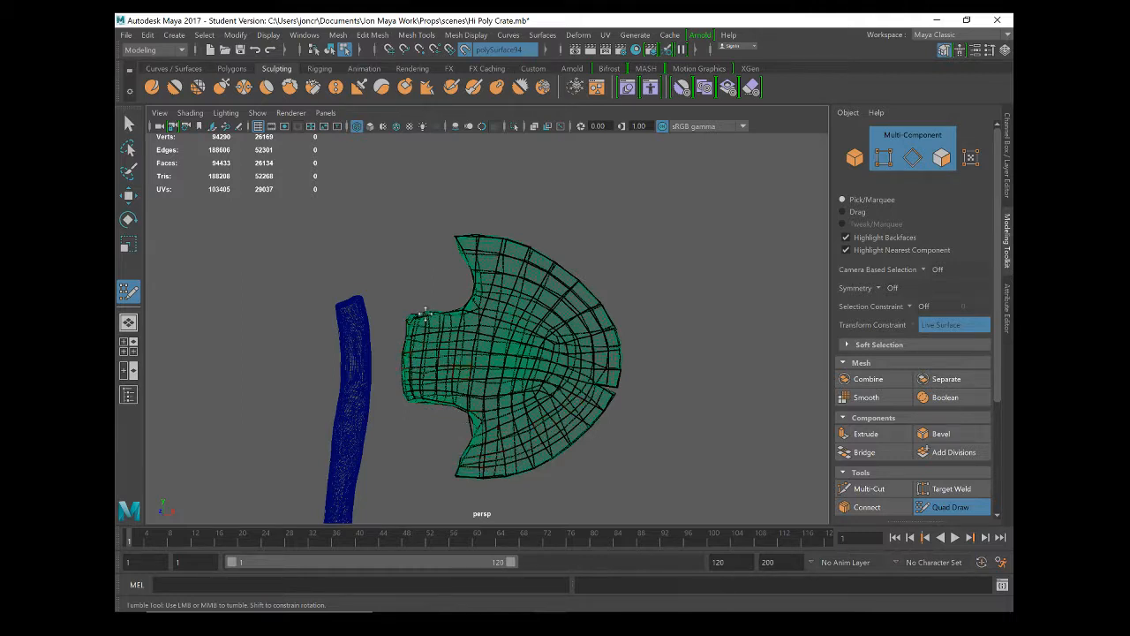
Examine how the quads wrap around the axe head's rear block and edges, including an edge-on view
{"action": "left_click_drag", "start_coordinate": [450, 357], "coordinate": [417, 318], "text": "alt"}
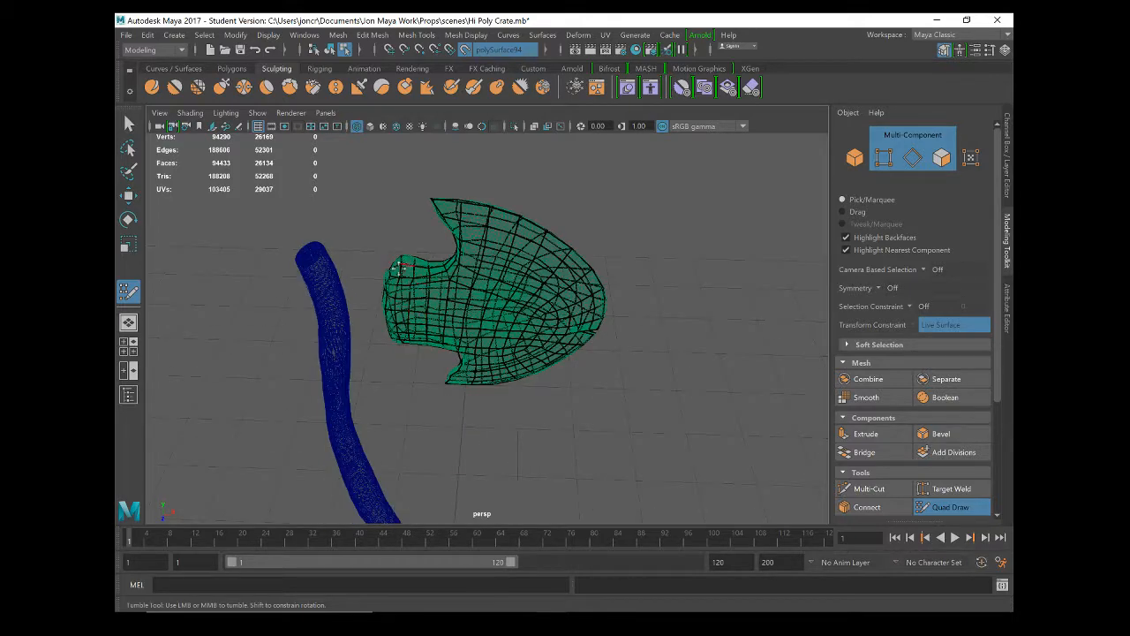
{"action": "left_click_drag", "start_coordinate": [399, 268], "coordinate": [403, 323], "text": "alt"}
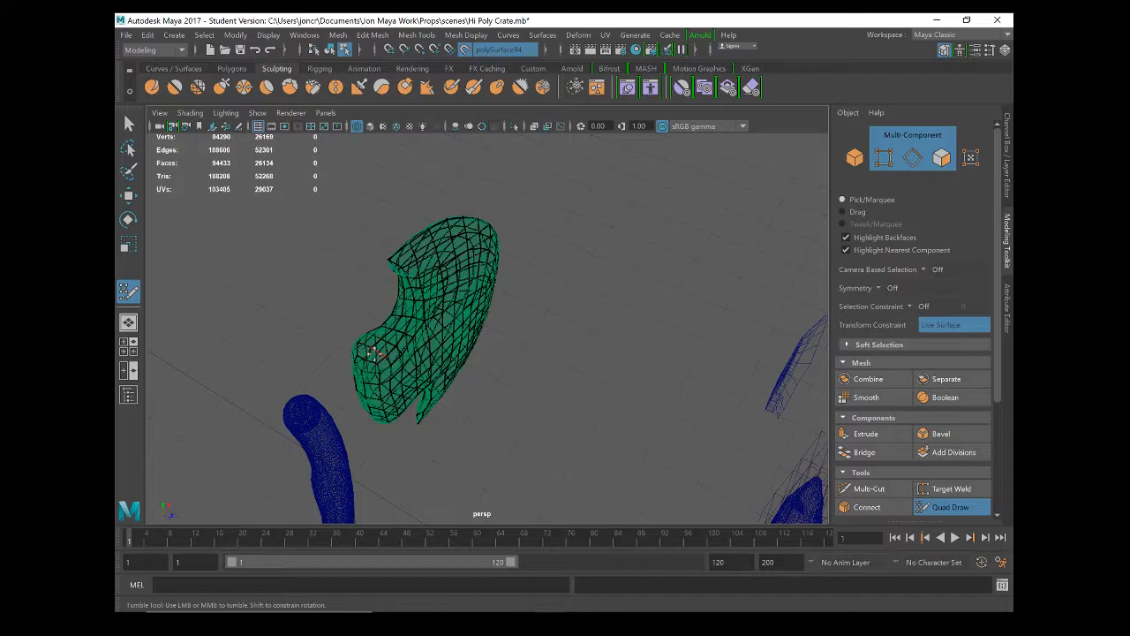
{"action": "right_click_drag", "start_coordinate": [374, 353], "coordinate": [359, 252], "text": "alt"}
{"action": "mouse_move", "coordinate": [297, 302]}
{"action": "left_mouse_down", "text": "alt"}
{"action": "mouse_move", "coordinate": [350, 268]}
{"action": "mouse_move", "coordinate": [368, 275]}
{"action": "left_mouse_up", "text": "alt"}
{"action": "left_click_drag", "start_coordinate": [491, 392], "coordinate": [253, 398], "text": "alt"}
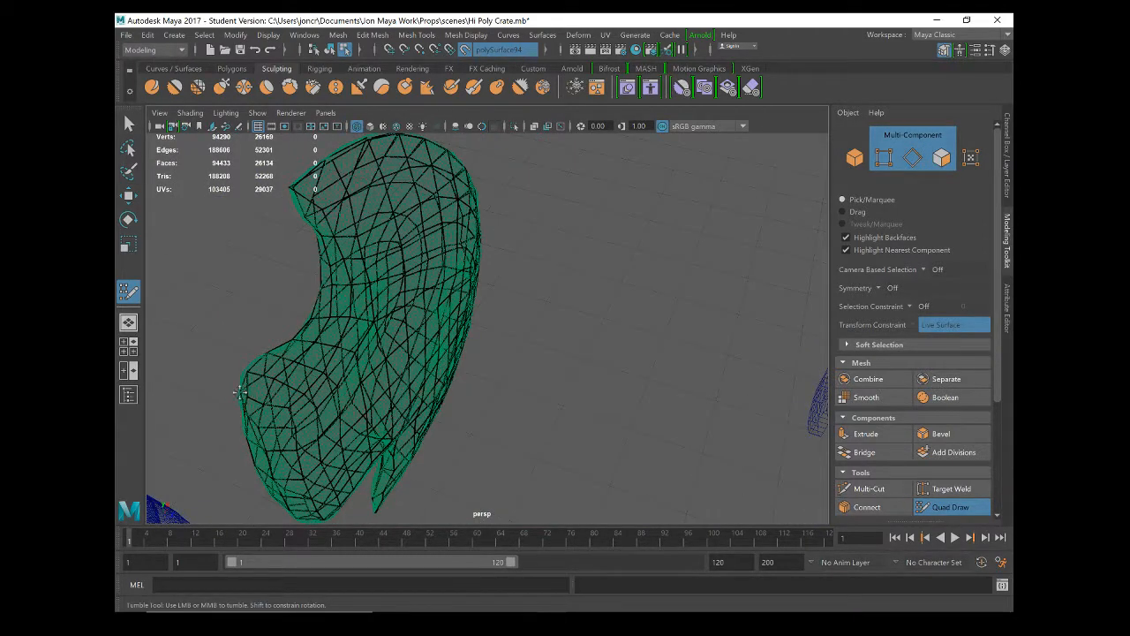
{"action": "left_click_drag", "start_coordinate": [256, 394], "coordinate": [497, 291], "text": "alt"}
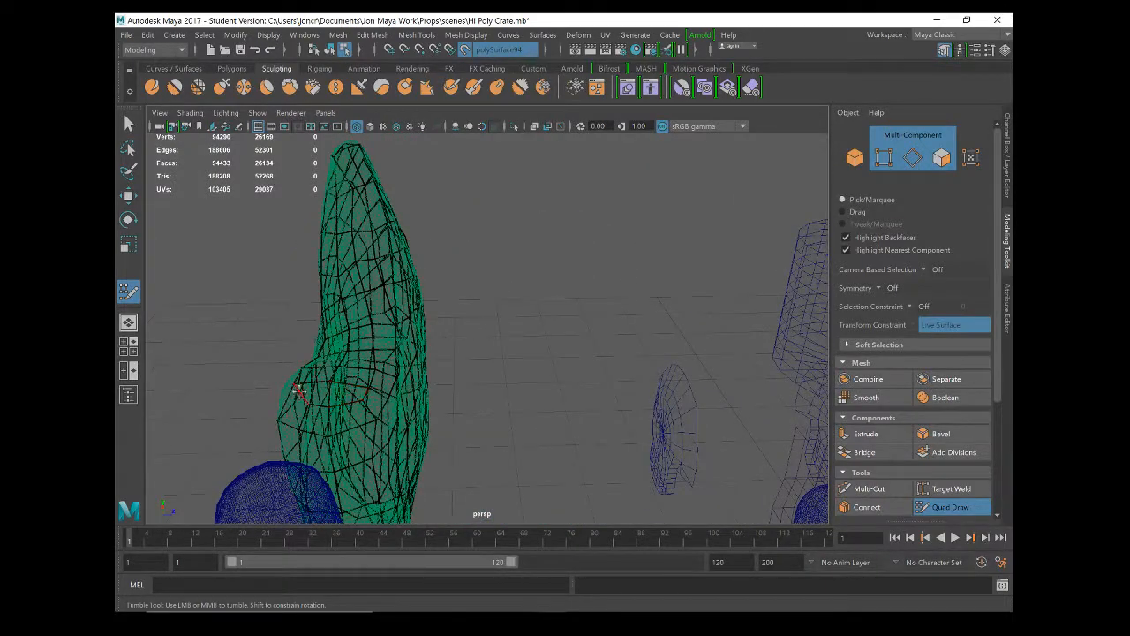
{"action": "left_click_drag", "start_coordinate": [287, 382], "coordinate": [521, 342], "text": "alt"}
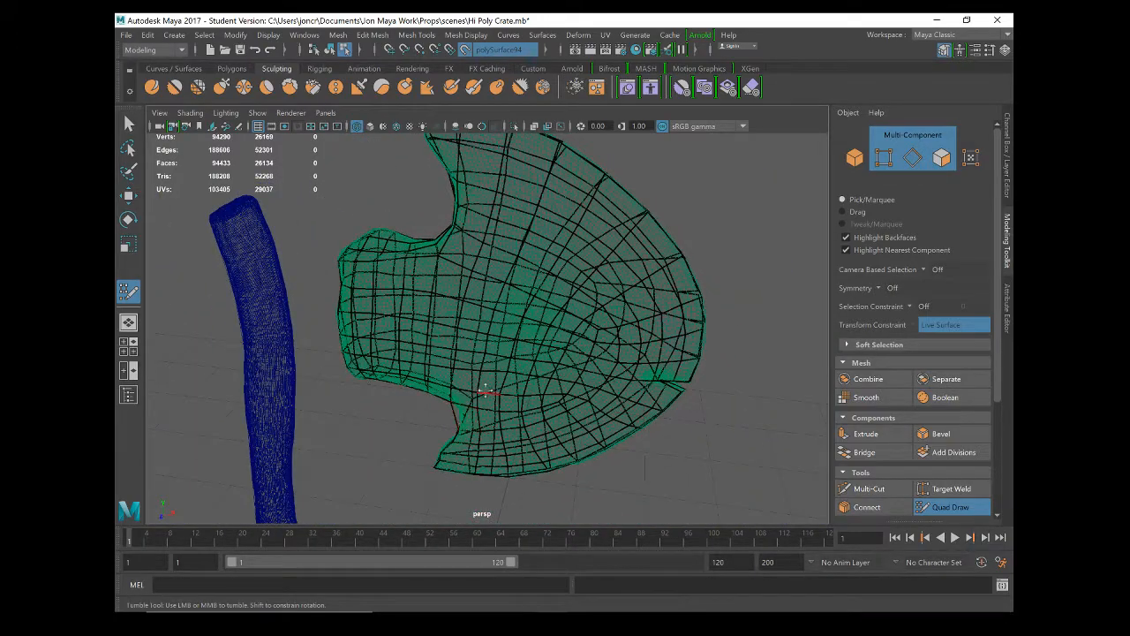
Examine the low-poly edges along the inner curve of the axe head's lower blade horn from both sides
{"action": "left_click_drag", "start_coordinate": [484, 391], "coordinate": [472, 402], "text": "alt"}
{"action": "middle_click_drag", "start_coordinate": [467, 411], "coordinate": [448, 436], "text": "alt"}
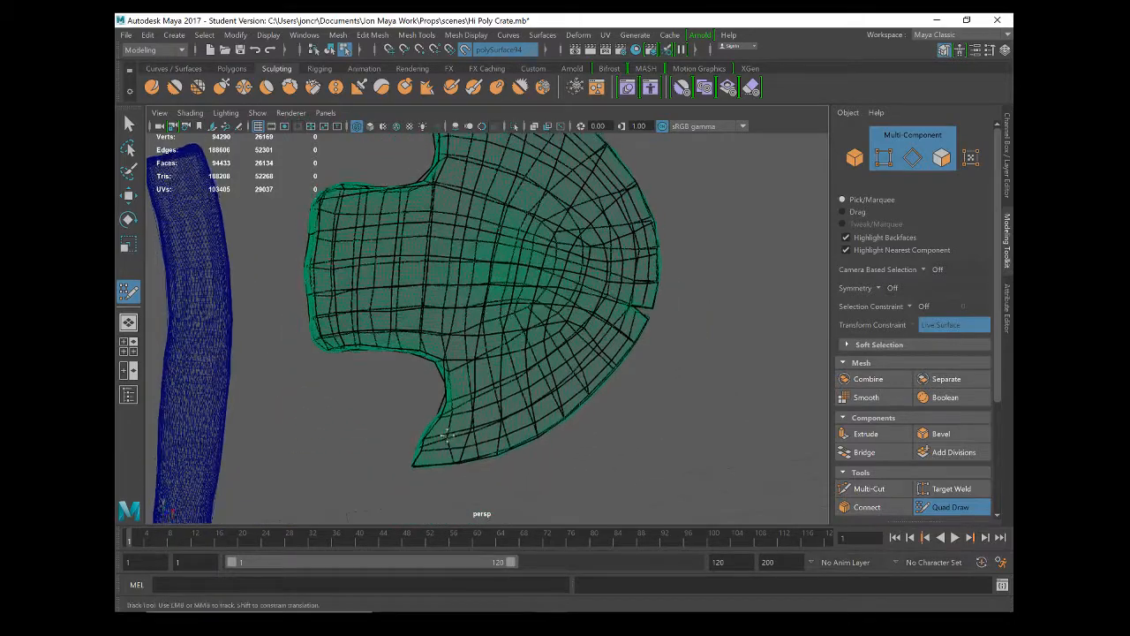
{"action": "scroll", "coordinate": [448, 435], "scroll_direction": "up", "scroll_amount": 6}
{"action": "left_click_drag", "start_coordinate": [442, 404], "coordinate": [380, 458], "text": "alt"}
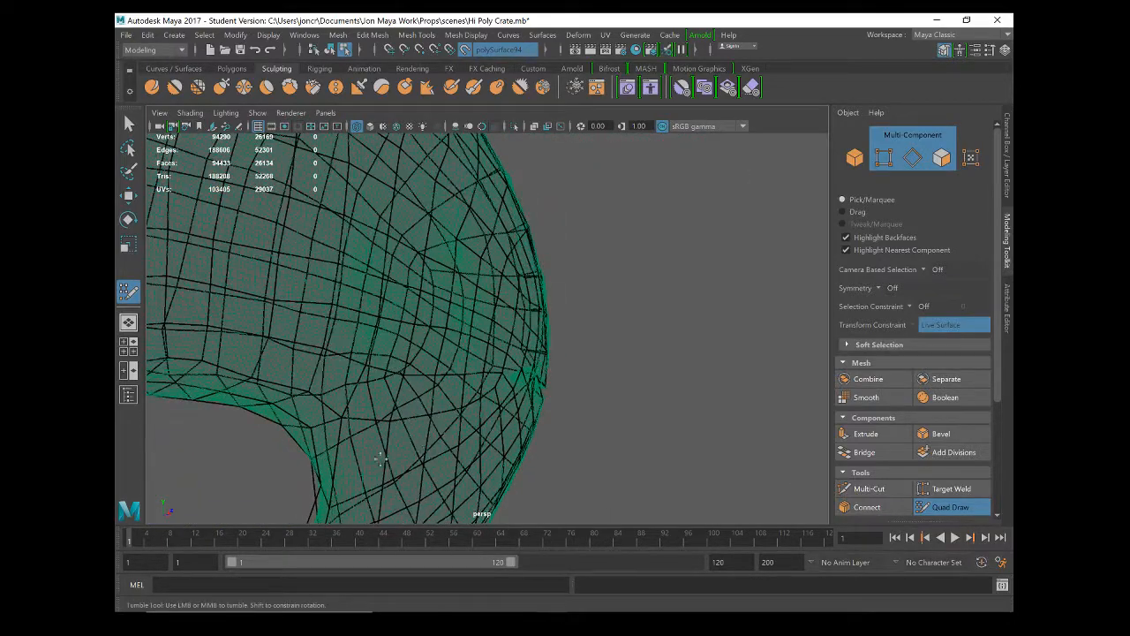
{"action": "middle_click_drag", "start_coordinate": [381, 458], "coordinate": [359, 431], "text": "alt"}
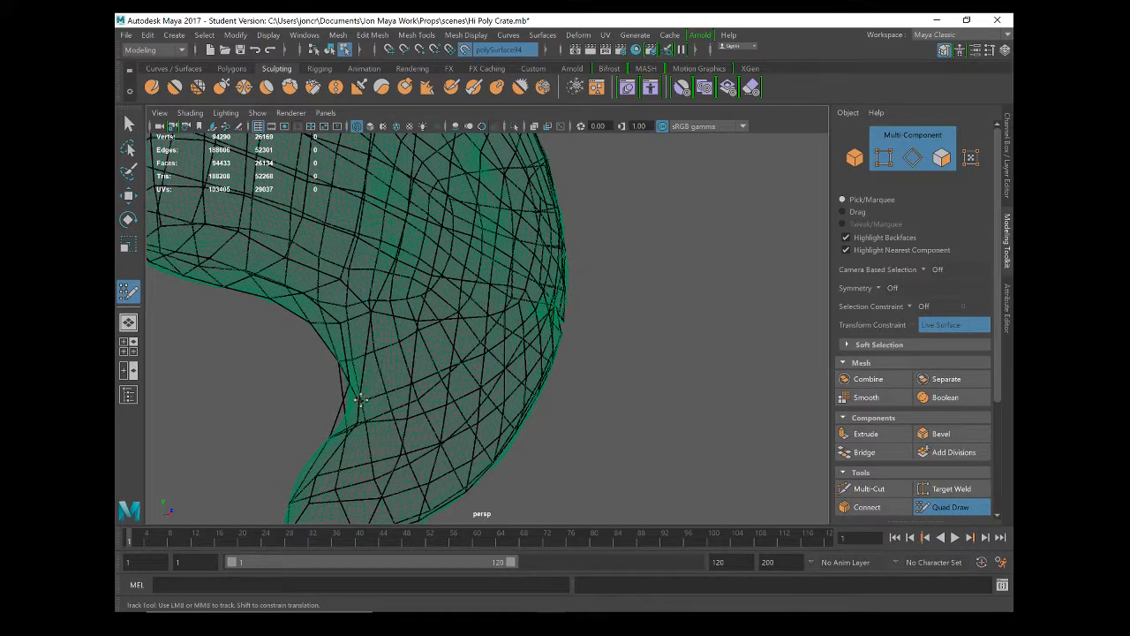
{"action": "left_click_drag", "start_coordinate": [346, 445], "coordinate": [340, 364], "text": "alt"}
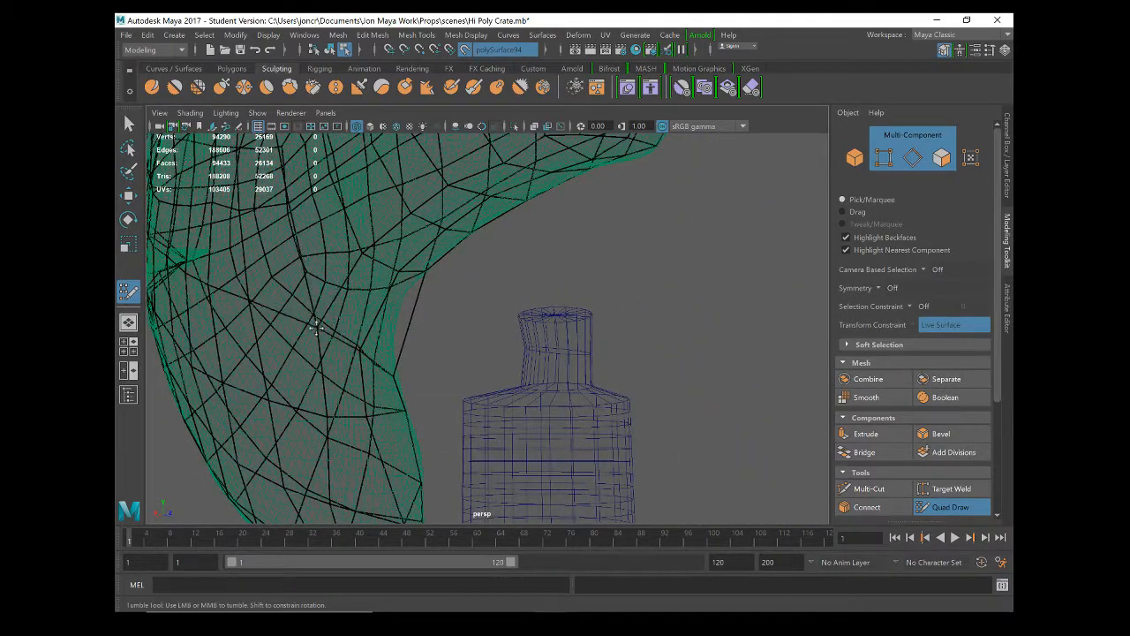
{"action": "scroll", "coordinate": [482, 369], "scroll_direction": "down", "scroll_amount": 2}
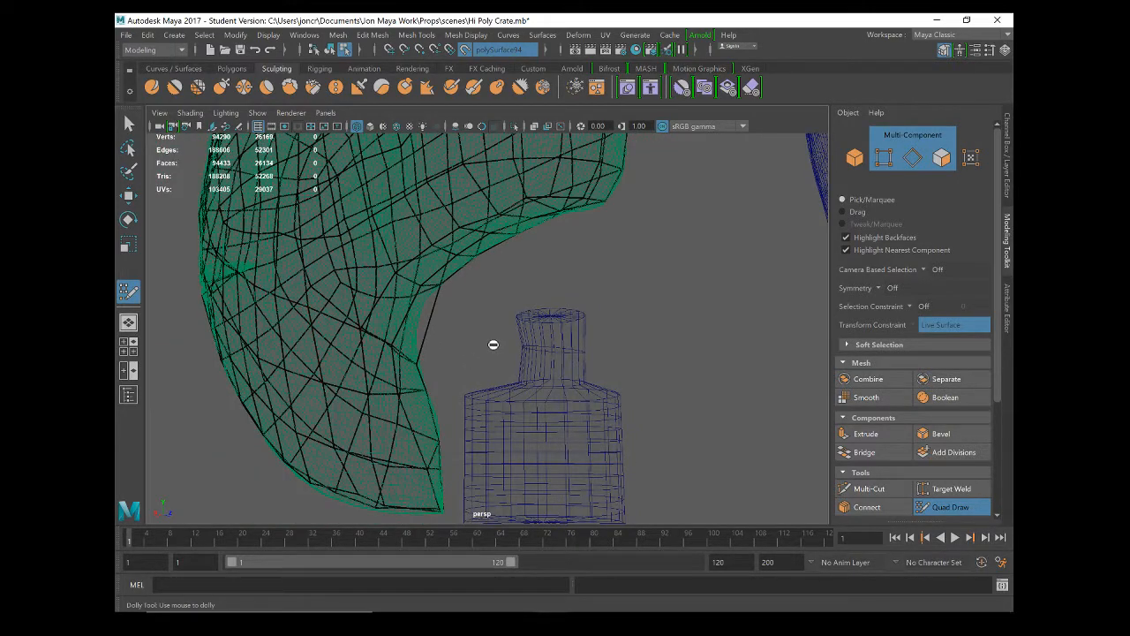
{"action": "scroll", "coordinate": [492, 345], "scroll_direction": "down", "scroll_amount": 3}
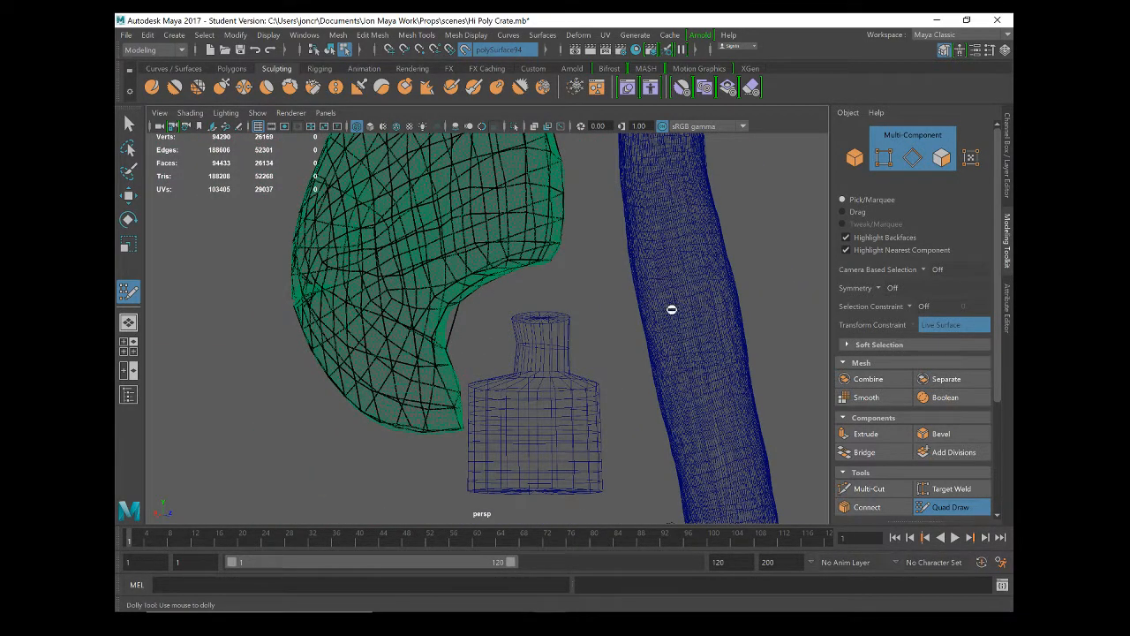
{"action": "scroll", "coordinate": [693, 316], "scroll_direction": "down", "scroll_amount": 2}
Release the axe head as the live surface and make the high-poly axe handle live instead
{"action": "key", "text": "w"}
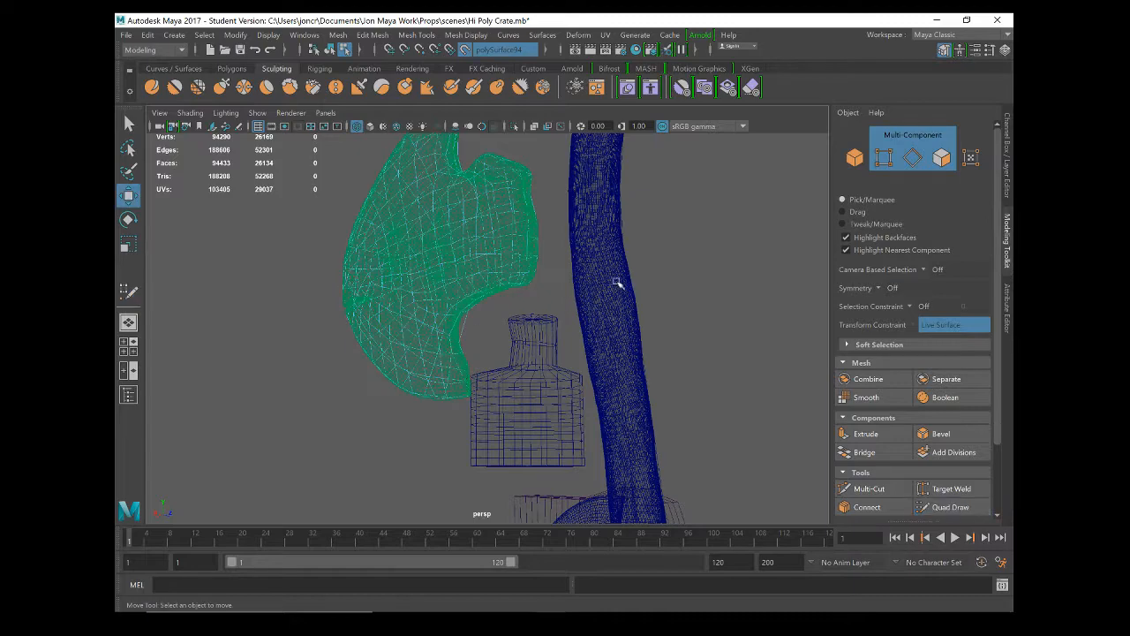
{"action": "left_click_drag", "start_coordinate": [424, 375], "coordinate": [448, 371], "text": "alt"}
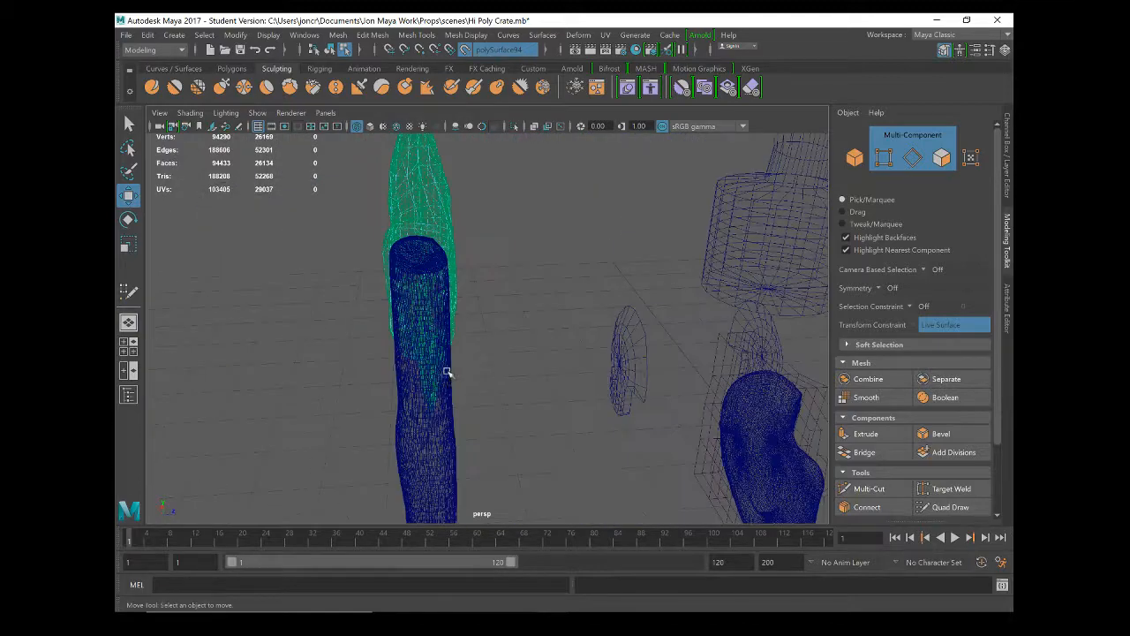
{"action": "left_click", "coordinate": [451, 420]}
{"action": "left_click_drag", "start_coordinate": [409, 493], "coordinate": [462, 472], "text": "alt"}
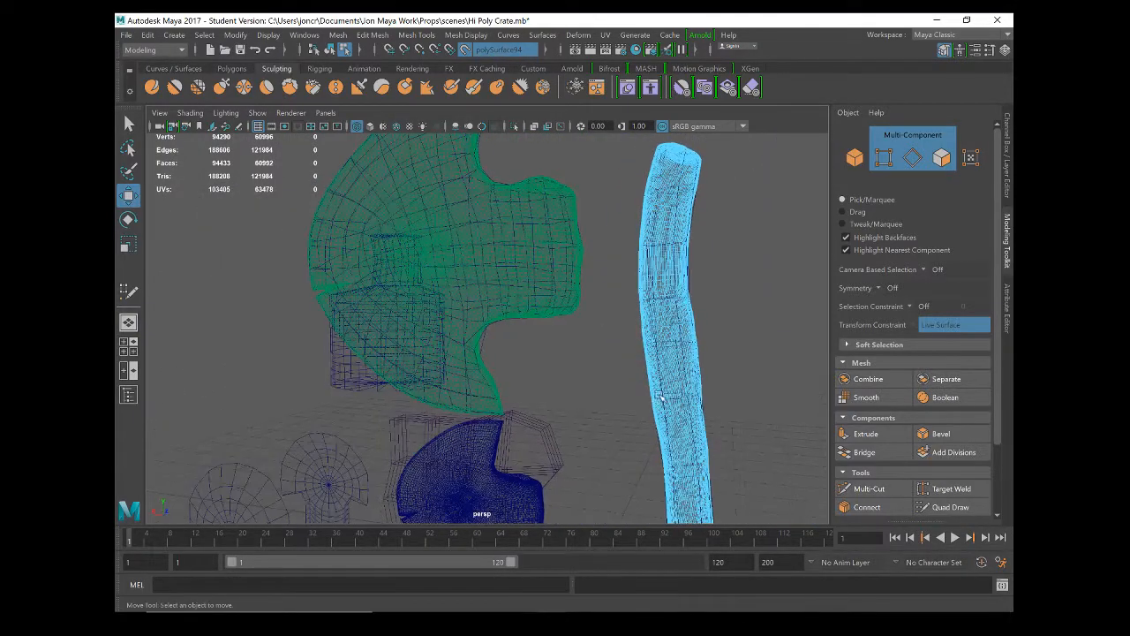
{"action": "middle_click_drag", "start_coordinate": [706, 379], "coordinate": [505, 312], "text": "alt"}
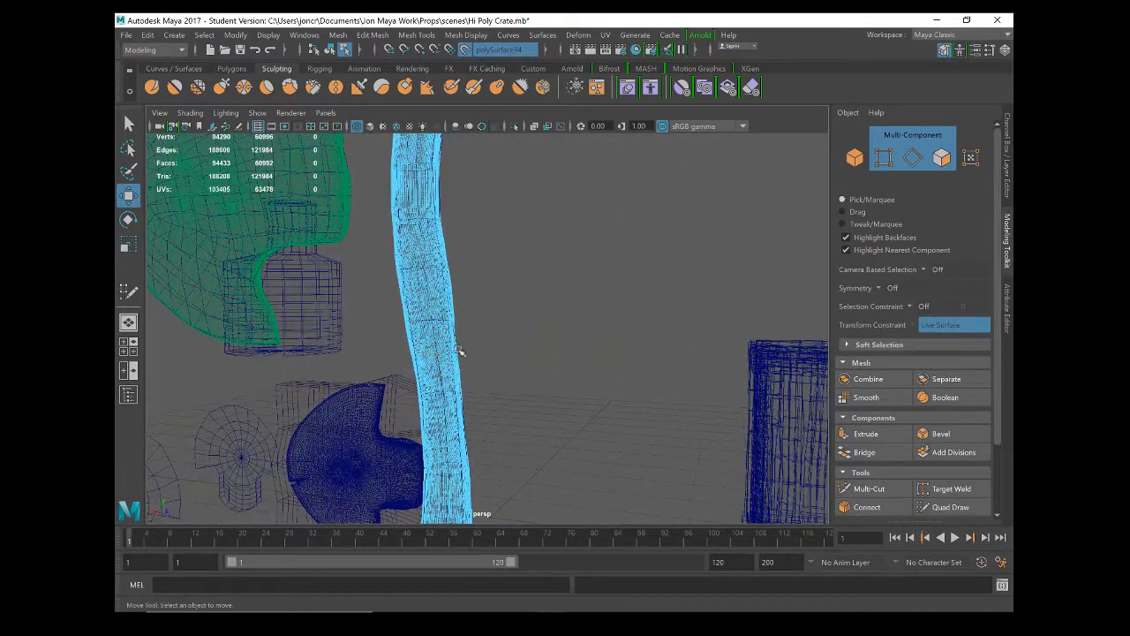
{"action": "right_click_drag", "start_coordinate": [433, 233], "coordinate": [506, 212]}
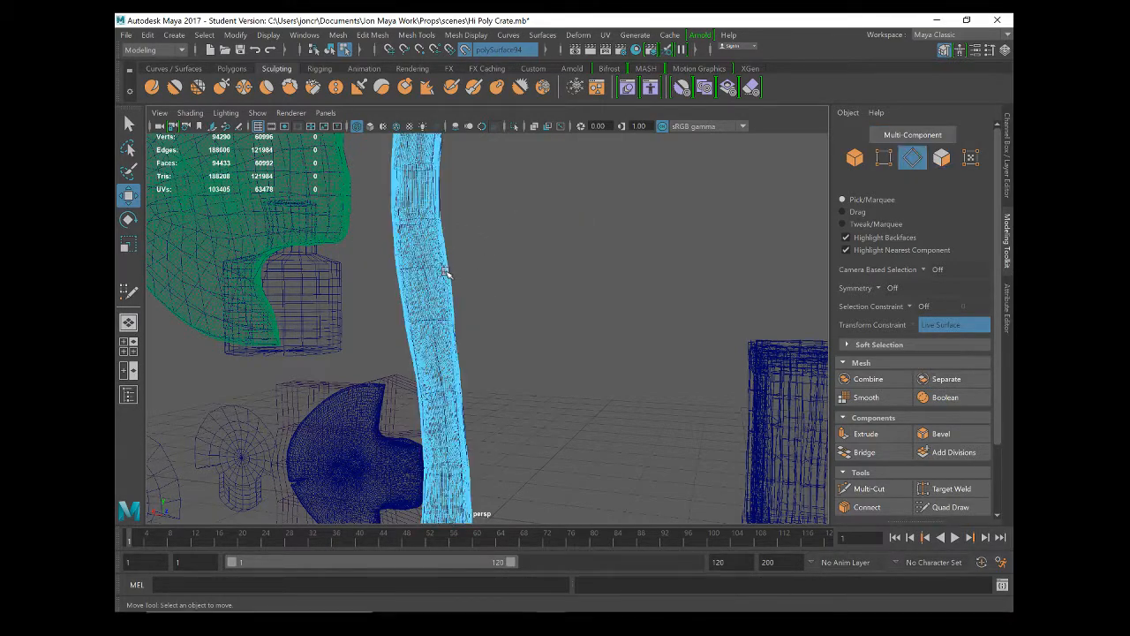
{"action": "right_click_drag", "start_coordinate": [439, 231], "coordinate": [507, 212]}
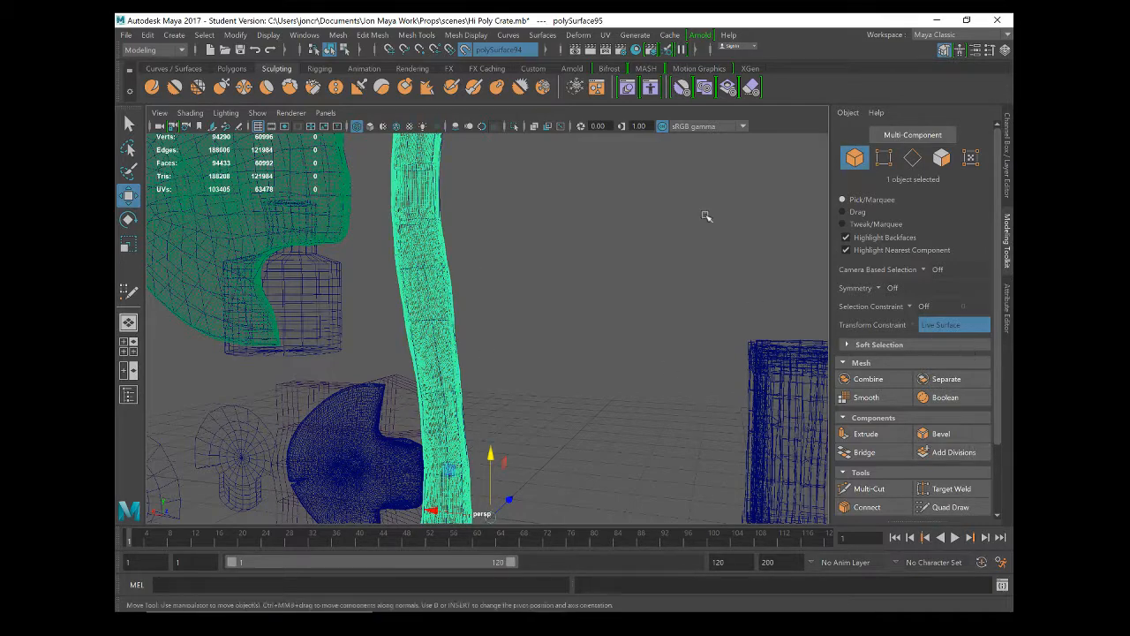
{"action": "left_click", "coordinate": [458, 48]}
{"action": "left_click", "coordinate": [535, 312]}
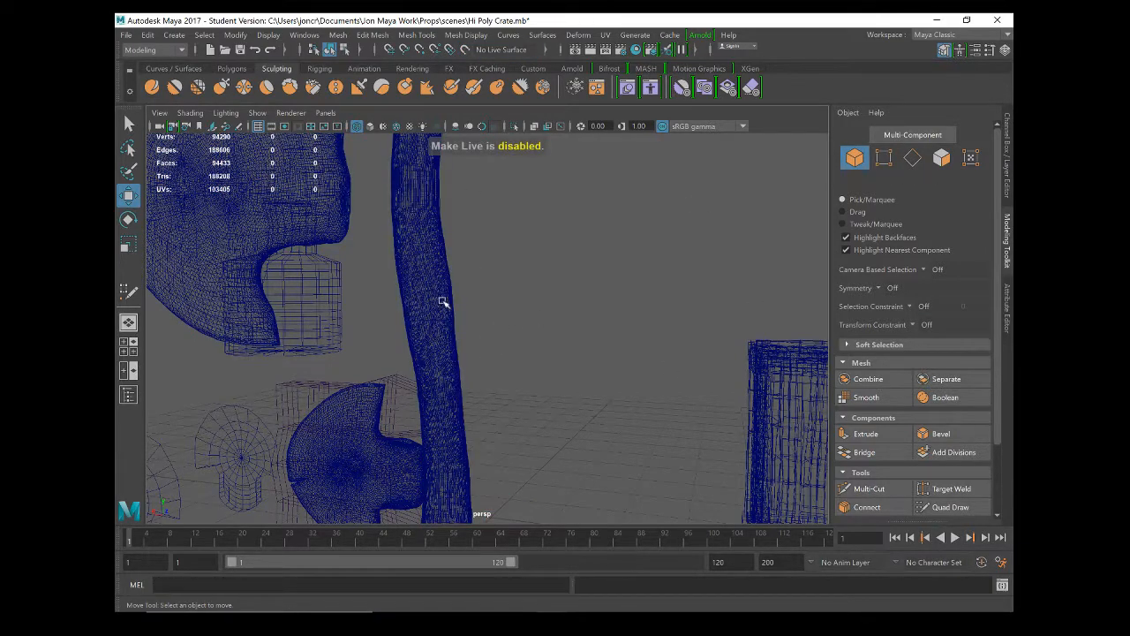
{"action": "left_click", "coordinate": [447, 329]}
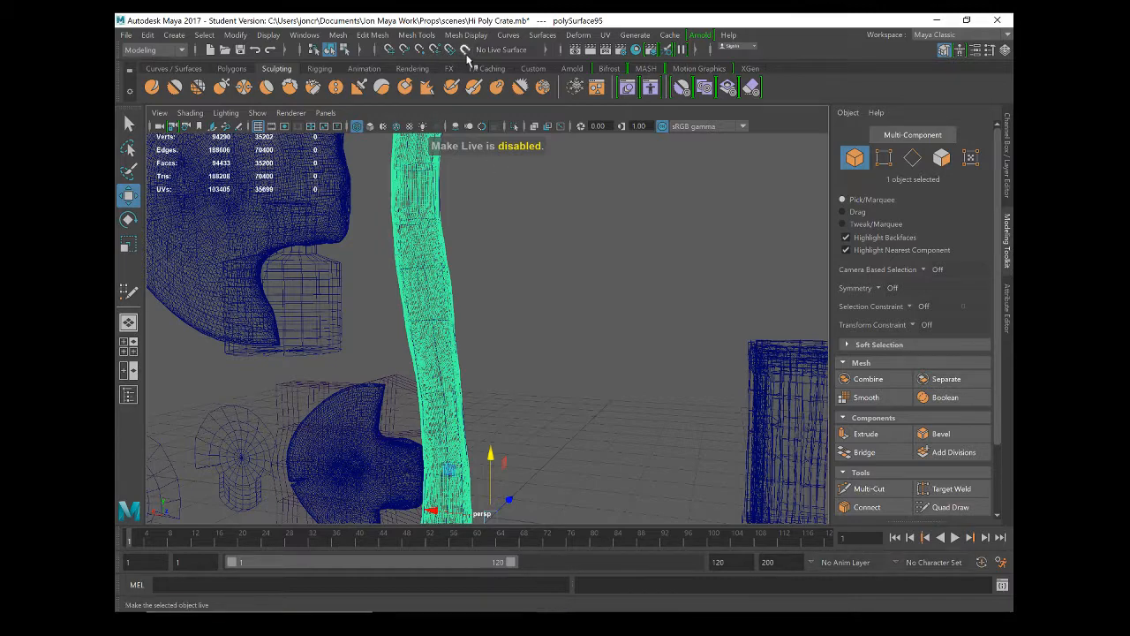
{"action": "left_click", "coordinate": [464, 50]}
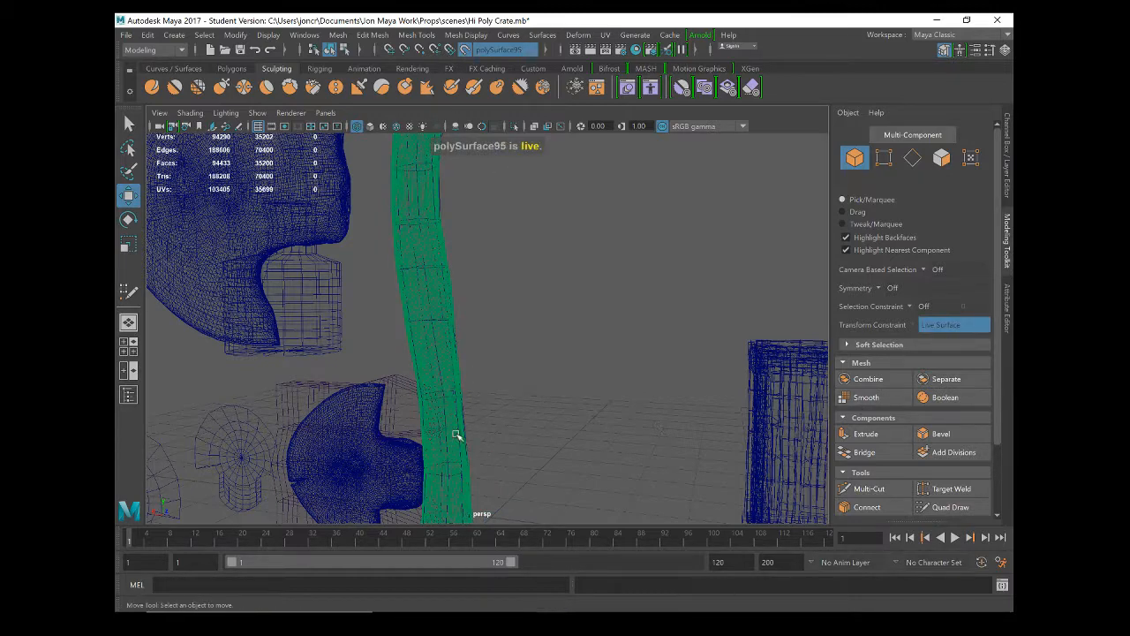
{"action": "left_click", "coordinate": [949, 506]}
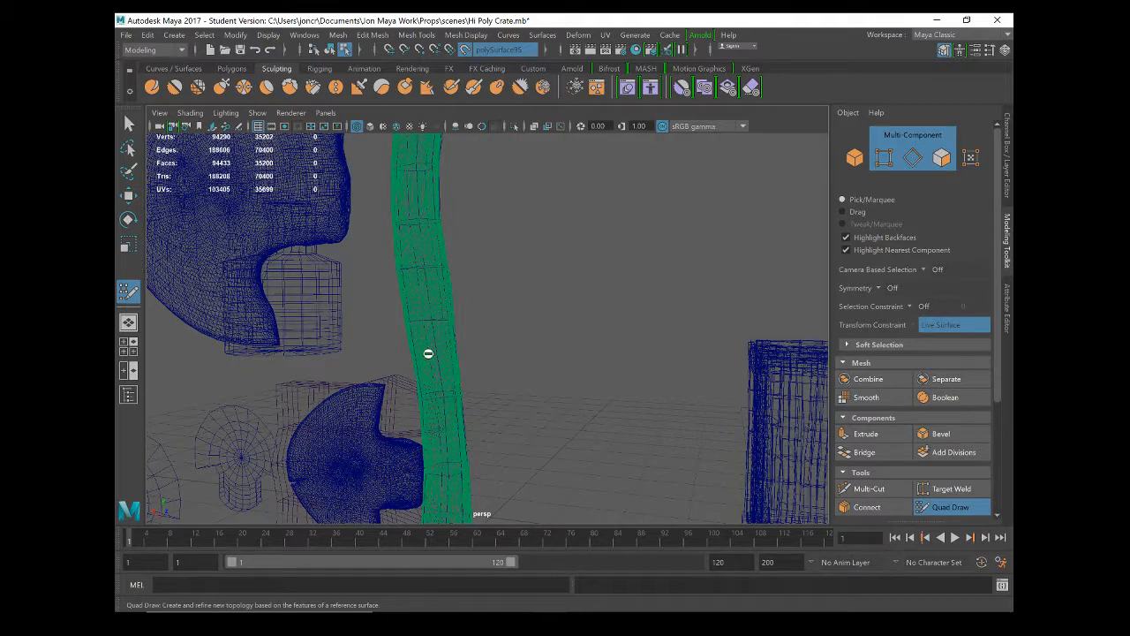
{"action": "key", "text": "w"}
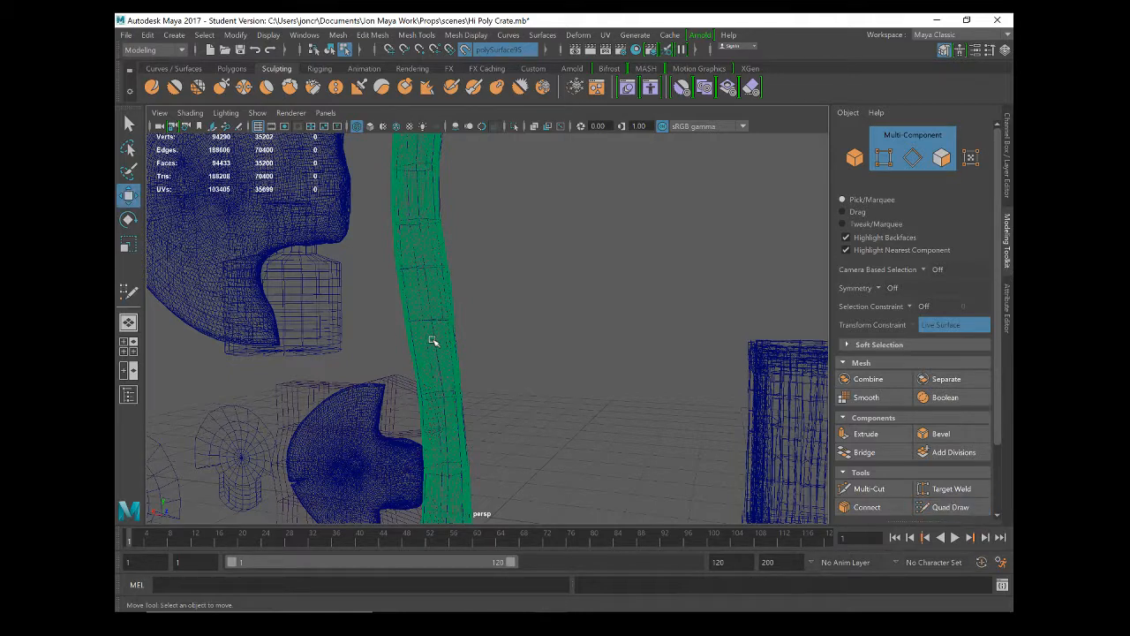
{"action": "left_click", "coordinate": [950, 506]}
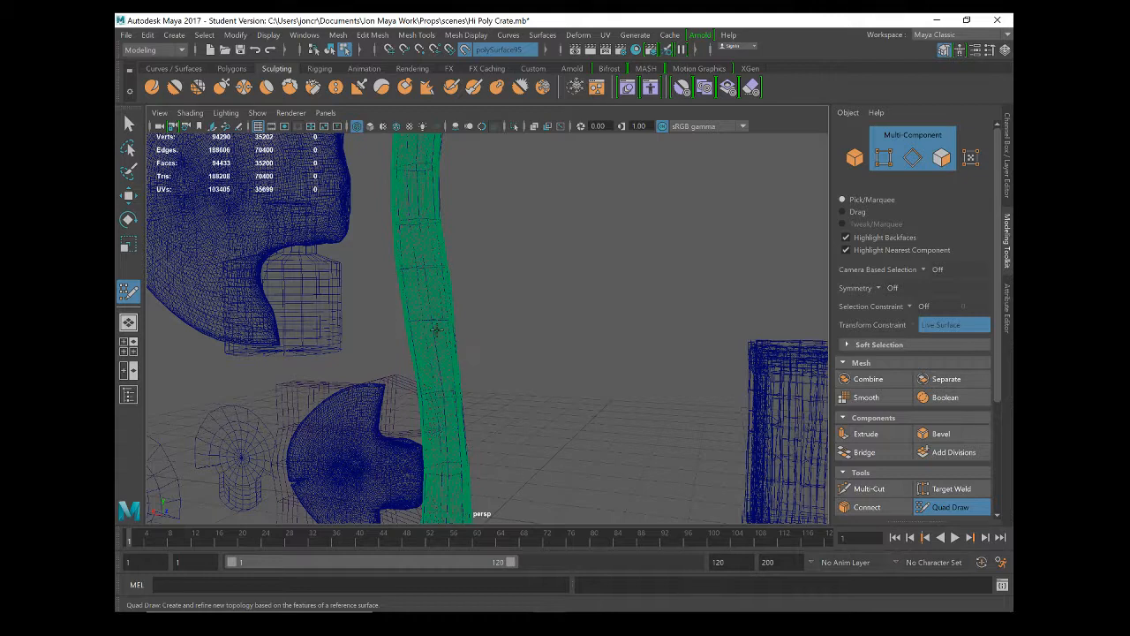
{"action": "key", "text": "w"}
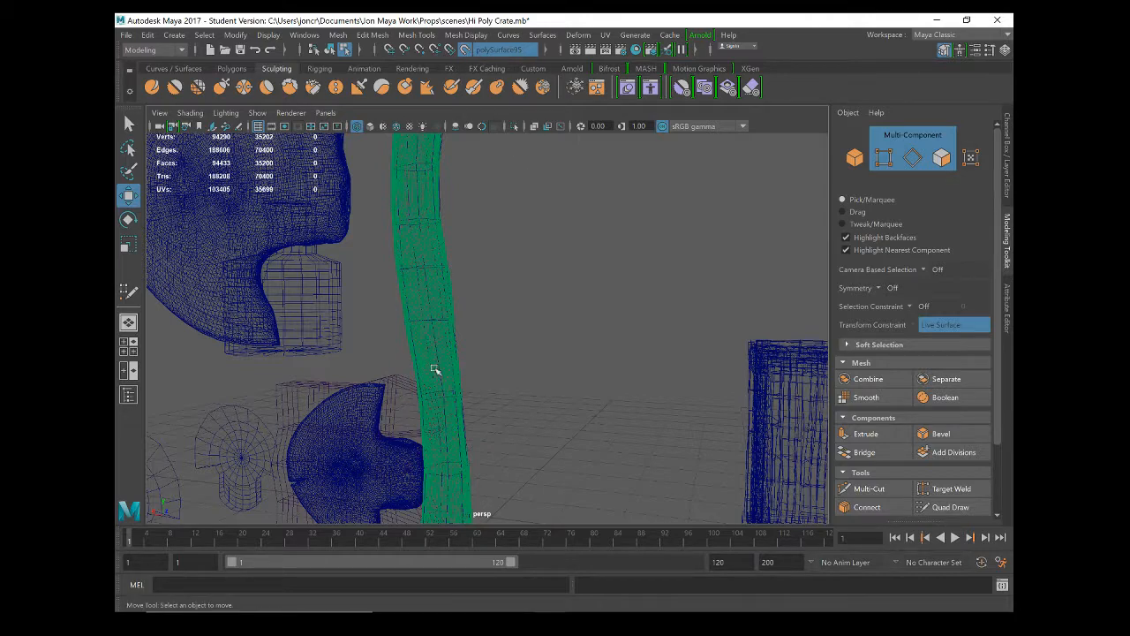
Select the low-poly handle mesh, activate Quad Draw on it, and check its quad layout along the handle
{"action": "scroll", "coordinate": [446, 400], "scroll_direction": "down", "scroll_amount": 3}
{"action": "left_click_drag", "start_coordinate": [493, 457], "coordinate": [457, 445], "text": "alt"}
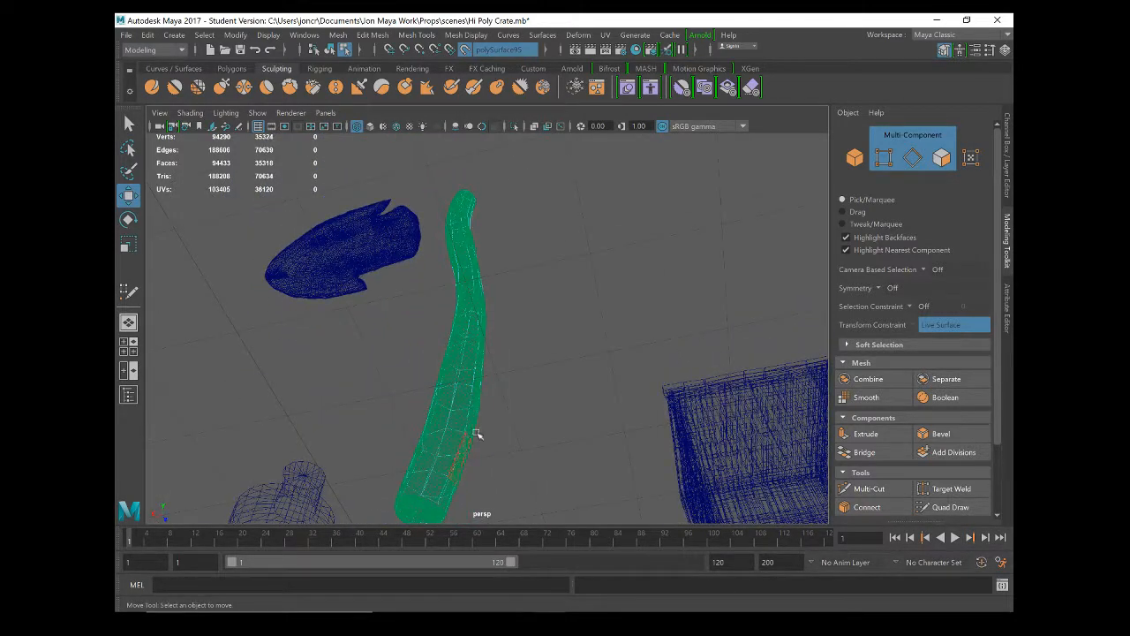
{"action": "left_click", "coordinate": [934, 509]}
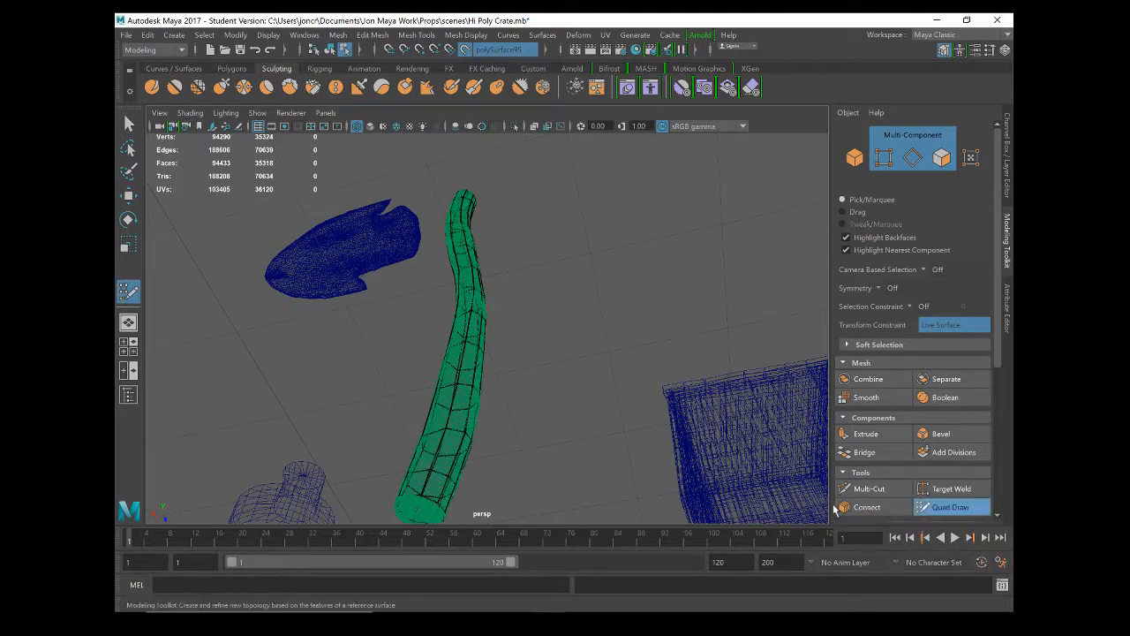
{"action": "mouse_move", "coordinate": [500, 372]}
{"action": "left_mouse_down", "text": "alt"}
{"action": "mouse_move", "coordinate": [485, 391]}
{"action": "mouse_move", "coordinate": [504, 399]}
{"action": "mouse_move", "coordinate": [476, 295]}
{"action": "mouse_move", "coordinate": [490, 340]}
{"action": "left_mouse_up", "text": "alt"}
{"action": "left_click_drag", "start_coordinate": [484, 300], "coordinate": [494, 489], "text": "shift"}
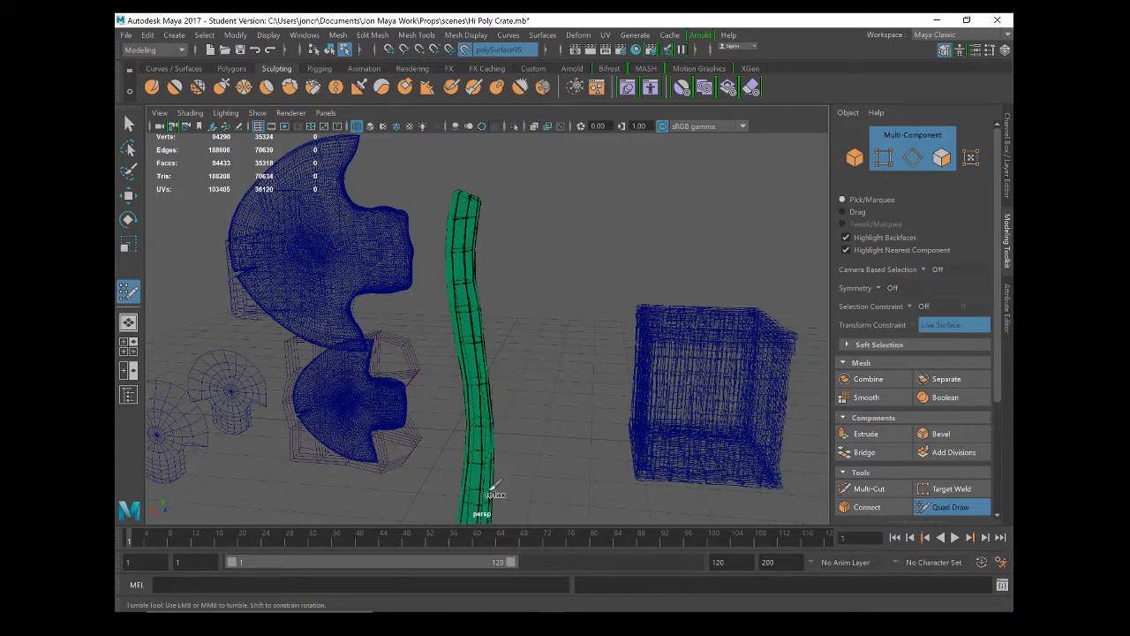
{"action": "mouse_move", "coordinate": [438, 380]}
{"action": "left_mouse_down", "text": "alt"}
{"action": "mouse_move", "coordinate": [518, 396]}
{"action": "mouse_move", "coordinate": [439, 385]}
{"action": "left_mouse_up", "text": "alt"}
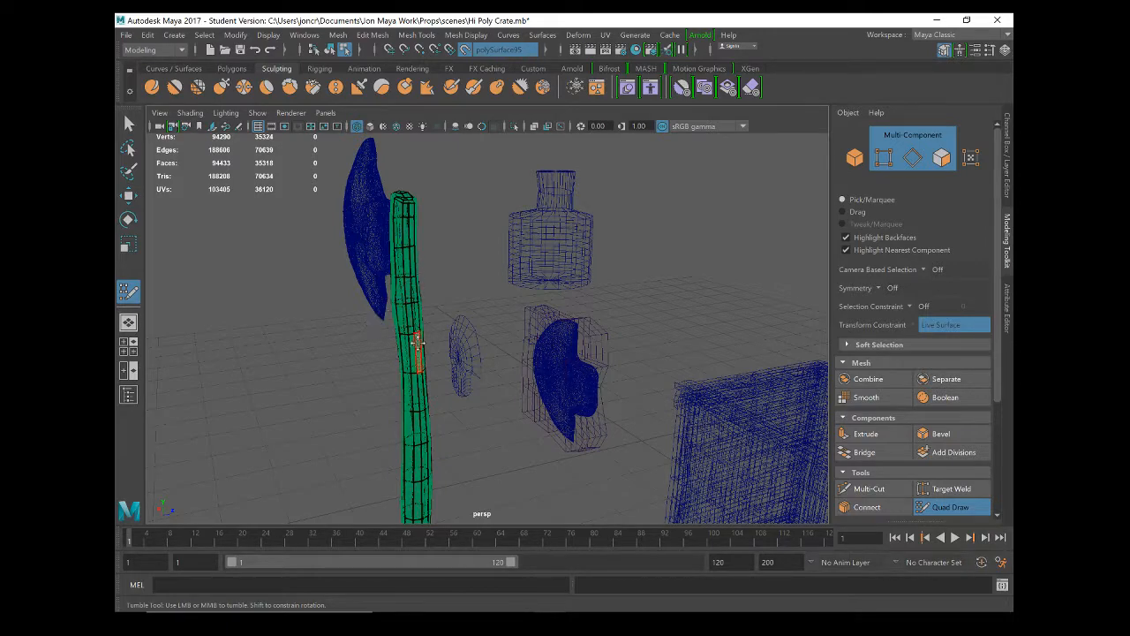
Examine the spacing and direction of the low-poly edge loops along the axe handle from several sides
{"action": "left_click_drag", "start_coordinate": [415, 320], "coordinate": [394, 343], "text": "alt"}
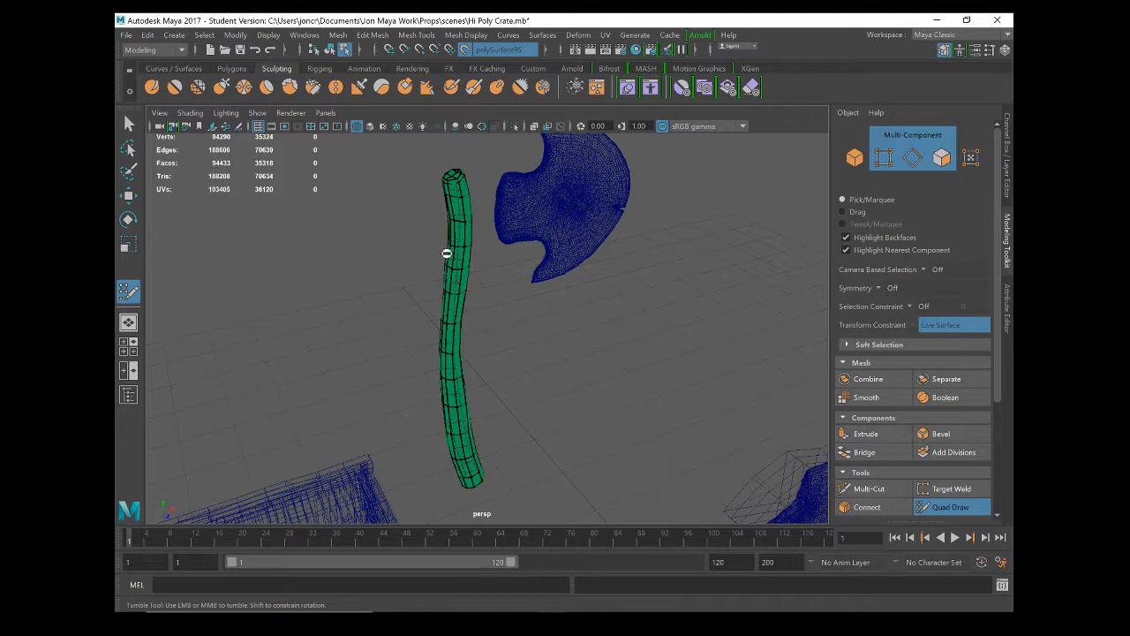
{"action": "left_click_drag", "start_coordinate": [477, 316], "coordinate": [542, 348], "text": "alt"}
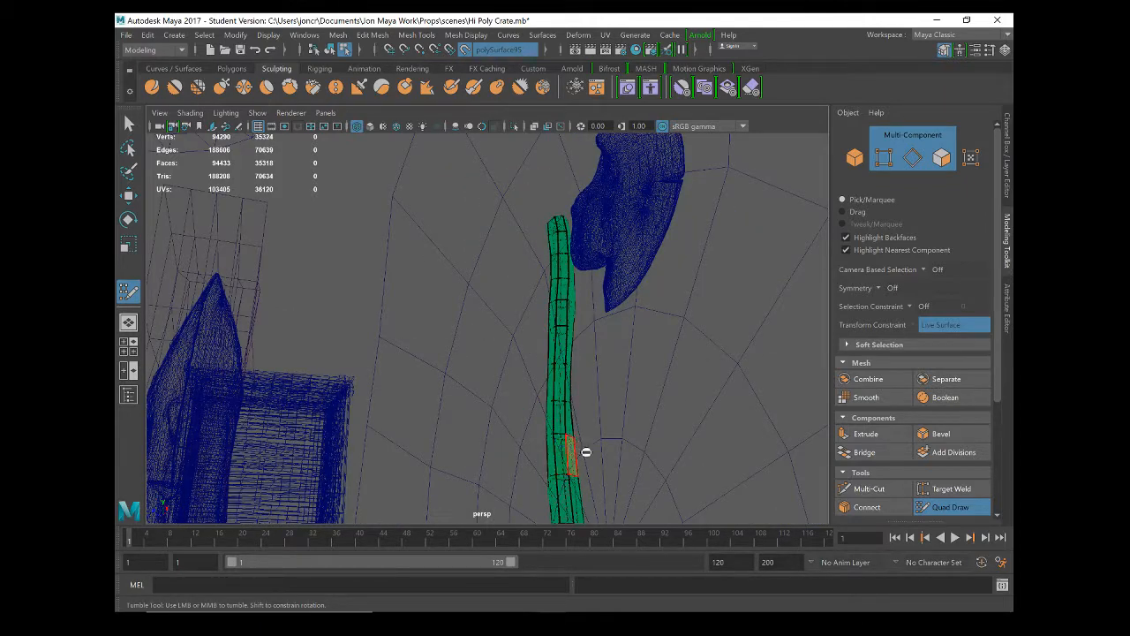
{"action": "scroll", "coordinate": [603, 449], "scroll_direction": "down", "scroll_amount": 5}
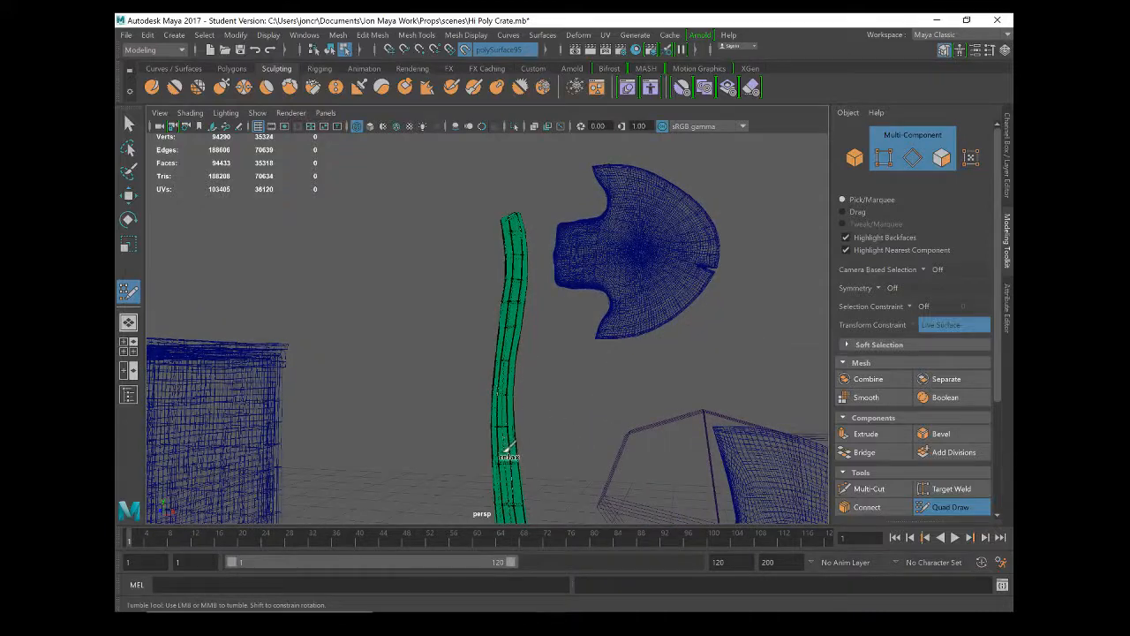
{"action": "scroll", "coordinate": [539, 451], "scroll_direction": "up", "scroll_amount": 3}
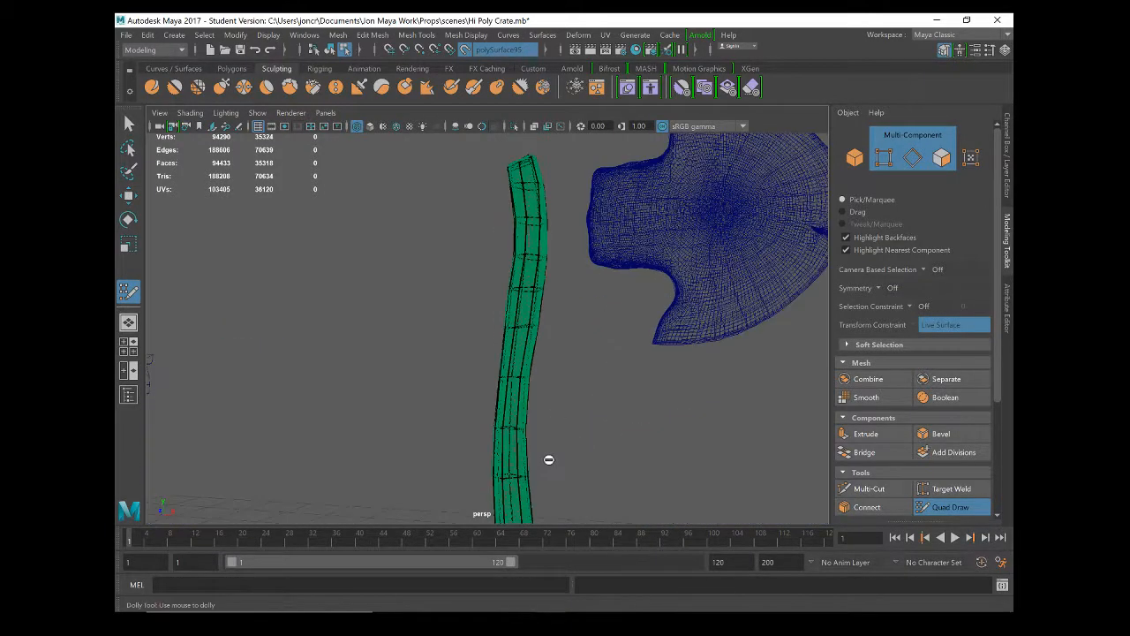
{"action": "mouse_move", "coordinate": [548, 457]}
{"action": "middle_mouse_down", "text": "alt"}
{"action": "mouse_move", "coordinate": [552, 297]}
{"action": "mouse_move", "coordinate": [543, 335]}
{"action": "middle_mouse_up", "text": "alt"}
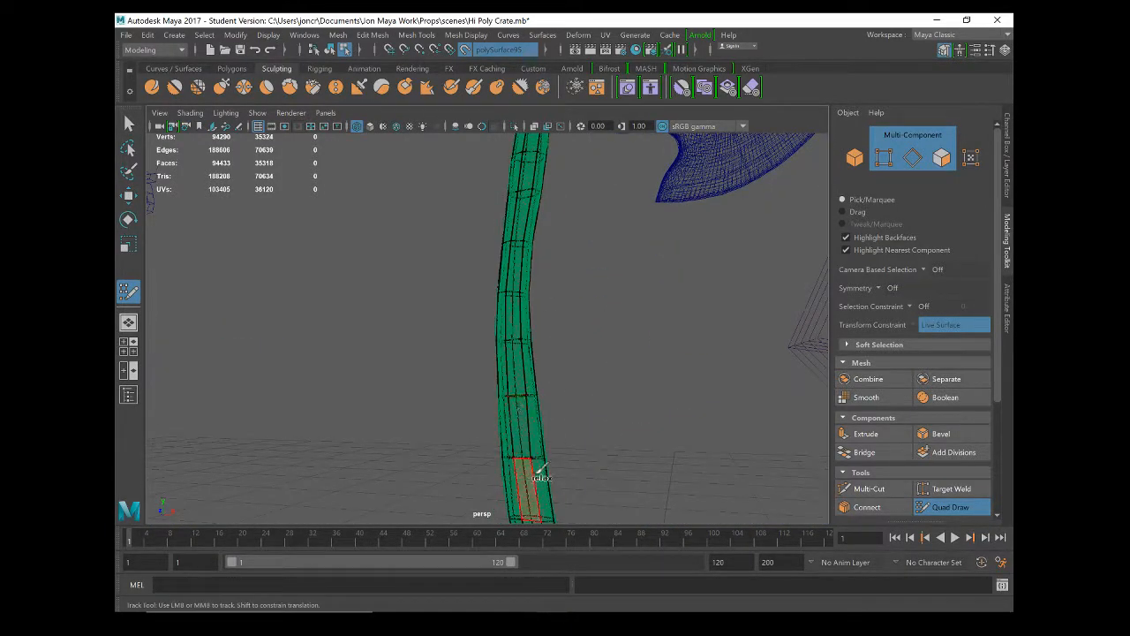
{"action": "left_click_drag", "start_coordinate": [466, 450], "coordinate": [505, 452], "text": "alt"}
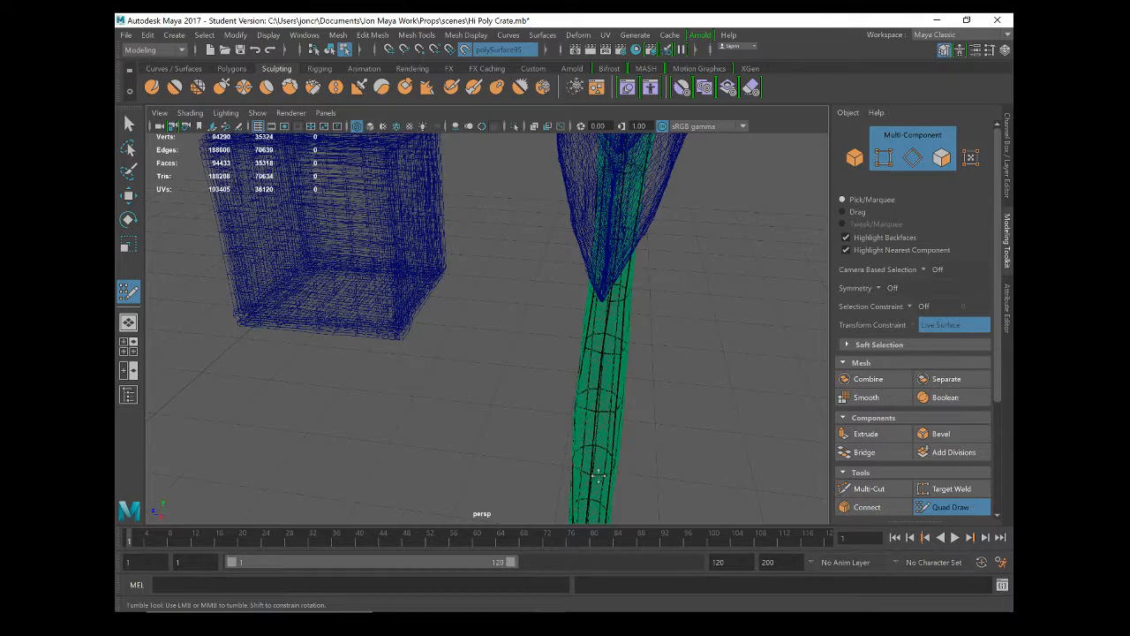
{"action": "middle_click_drag", "start_coordinate": [598, 474], "coordinate": [570, 427], "text": "alt"}
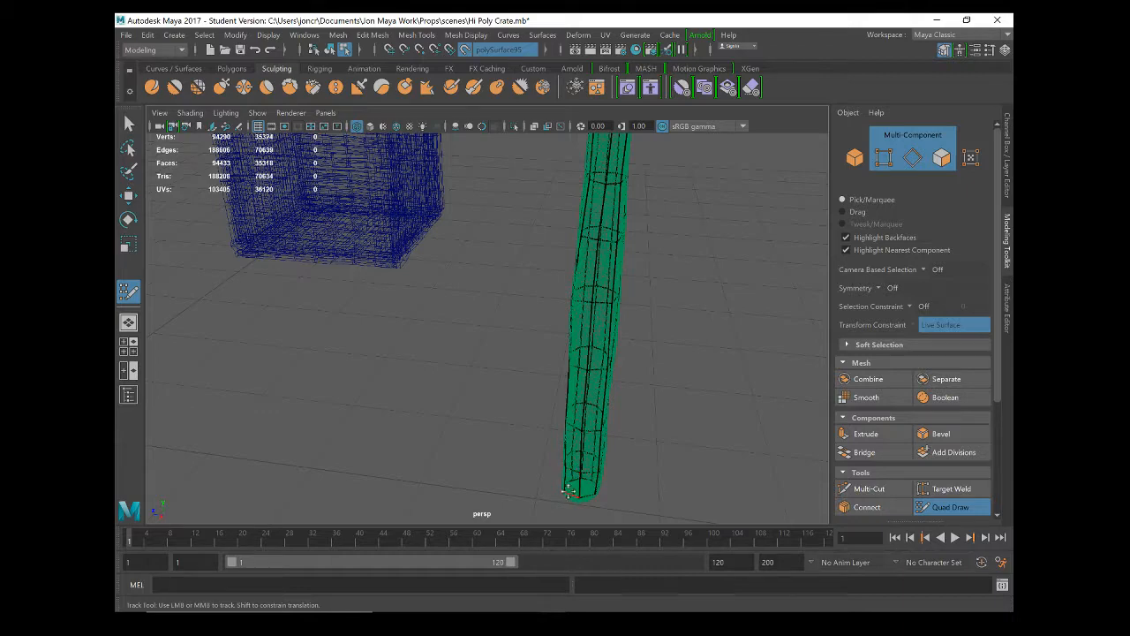
Inspect the quads around the bottom section and open end of the low-poly axe handle
{"action": "scroll", "coordinate": [616, 482], "scroll_direction": "up", "scroll_amount": 2}
{"action": "left_click_drag", "start_coordinate": [613, 451], "coordinate": [527, 413], "text": "alt"}
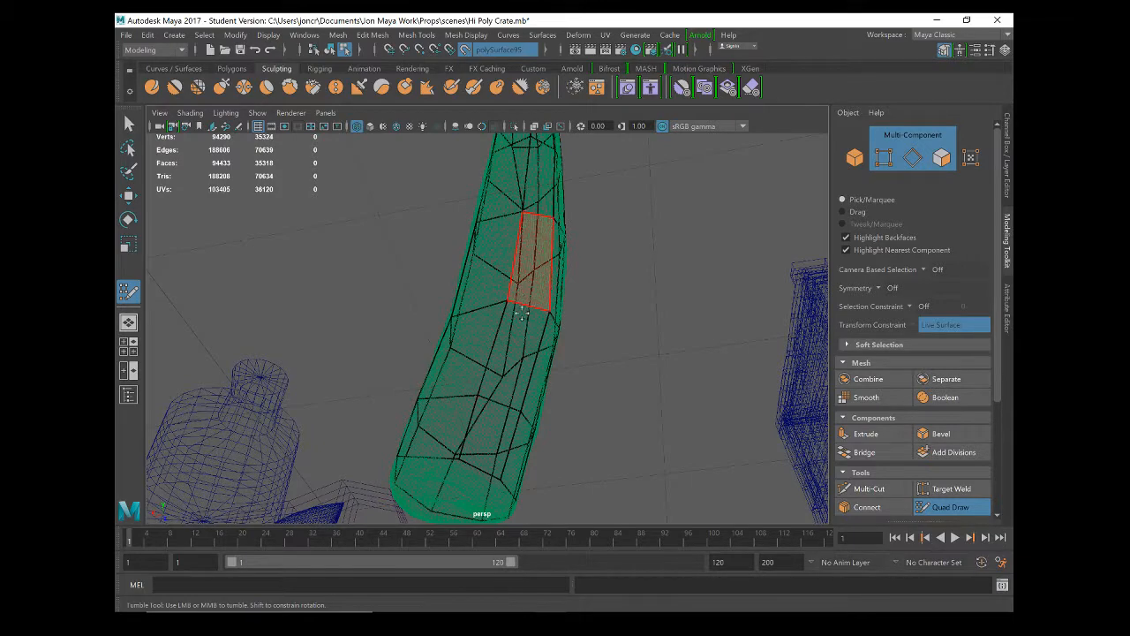
{"action": "right_click_drag", "start_coordinate": [443, 465], "coordinate": [469, 359], "text": "alt"}
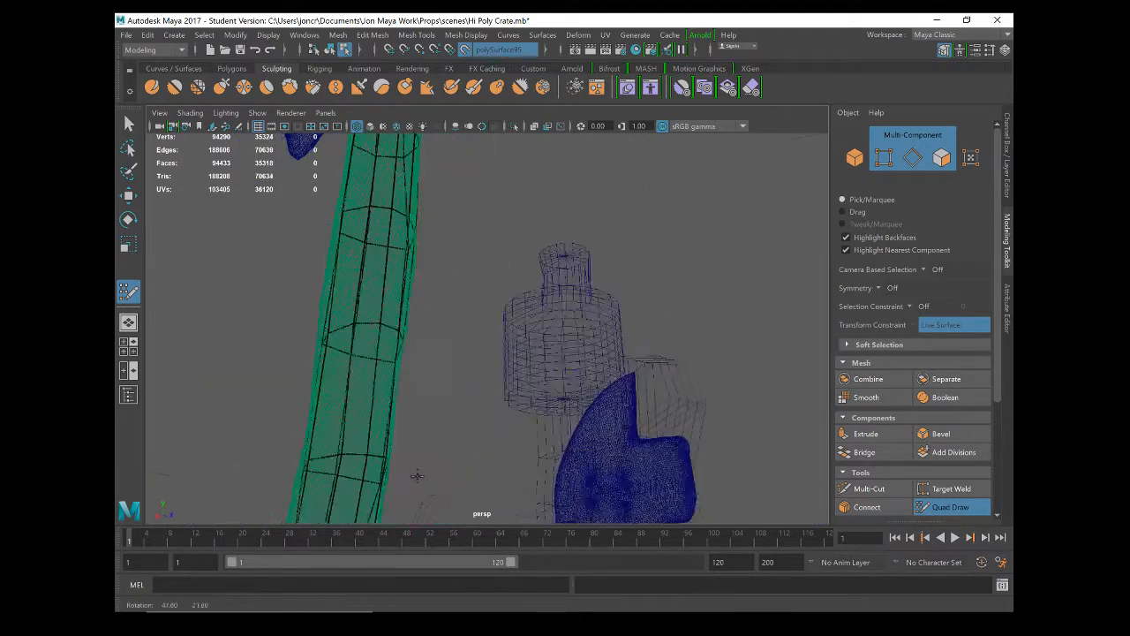
{"action": "middle_click_drag", "start_coordinate": [469, 359], "coordinate": [464, 357], "text": "alt"}
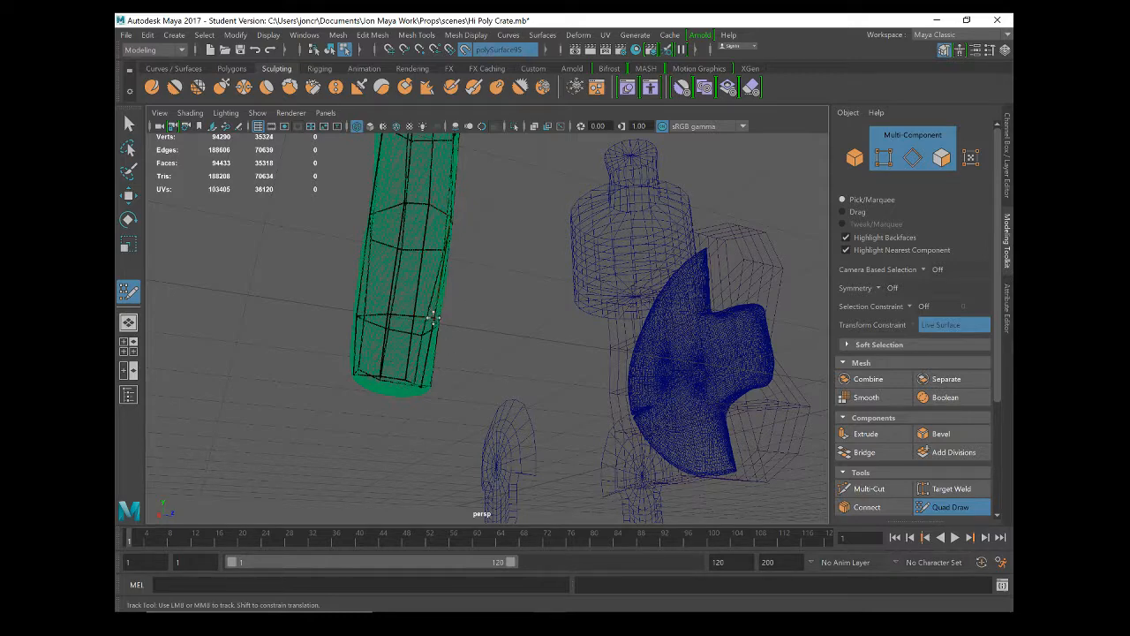
{"action": "left_click_drag", "start_coordinate": [421, 381], "coordinate": [368, 353], "text": "alt"}
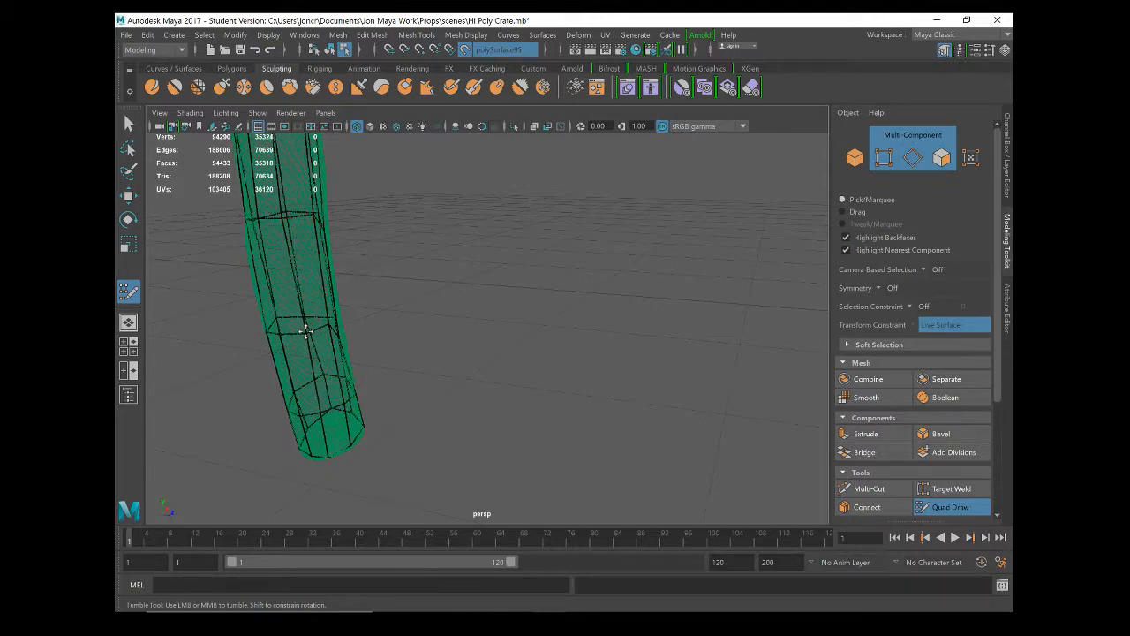
{"action": "scroll", "coordinate": [365, 421], "scroll_direction": "up", "scroll_amount": 2}
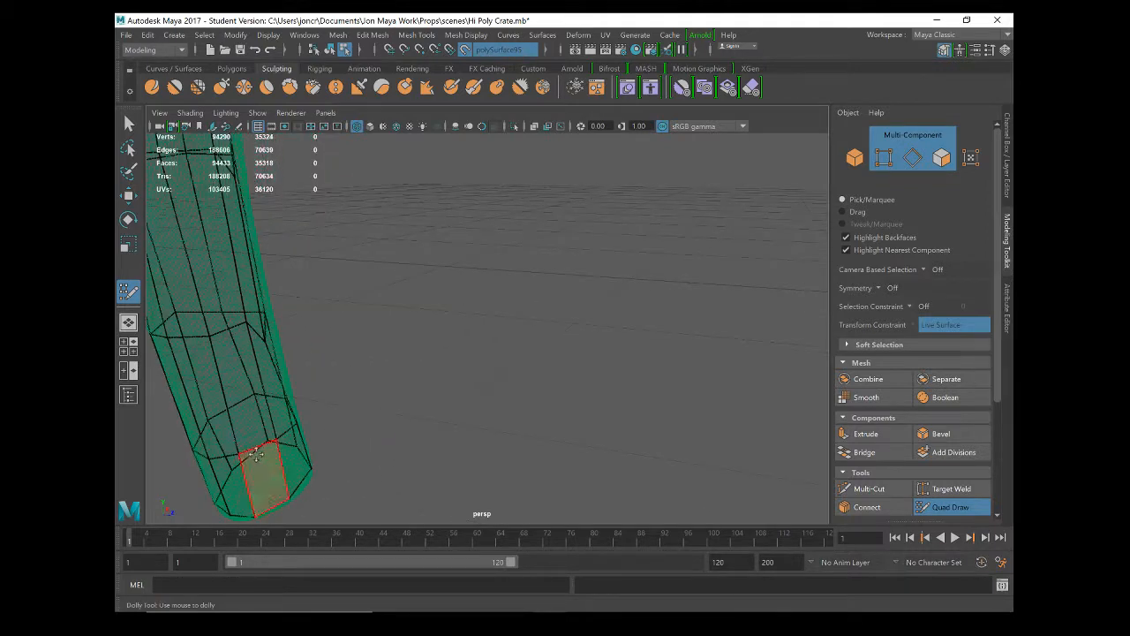
{"action": "left_click_drag", "start_coordinate": [271, 372], "coordinate": [281, 304], "text": "alt"}
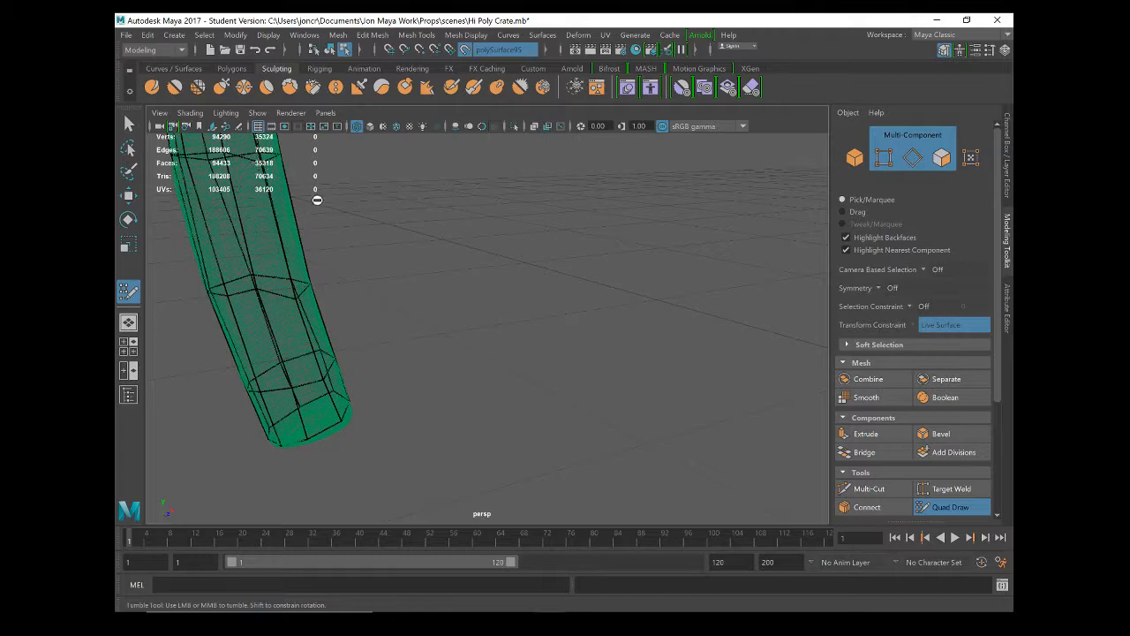
{"action": "right_click_drag", "start_coordinate": [316, 200], "coordinate": [347, 479], "text": "alt"}
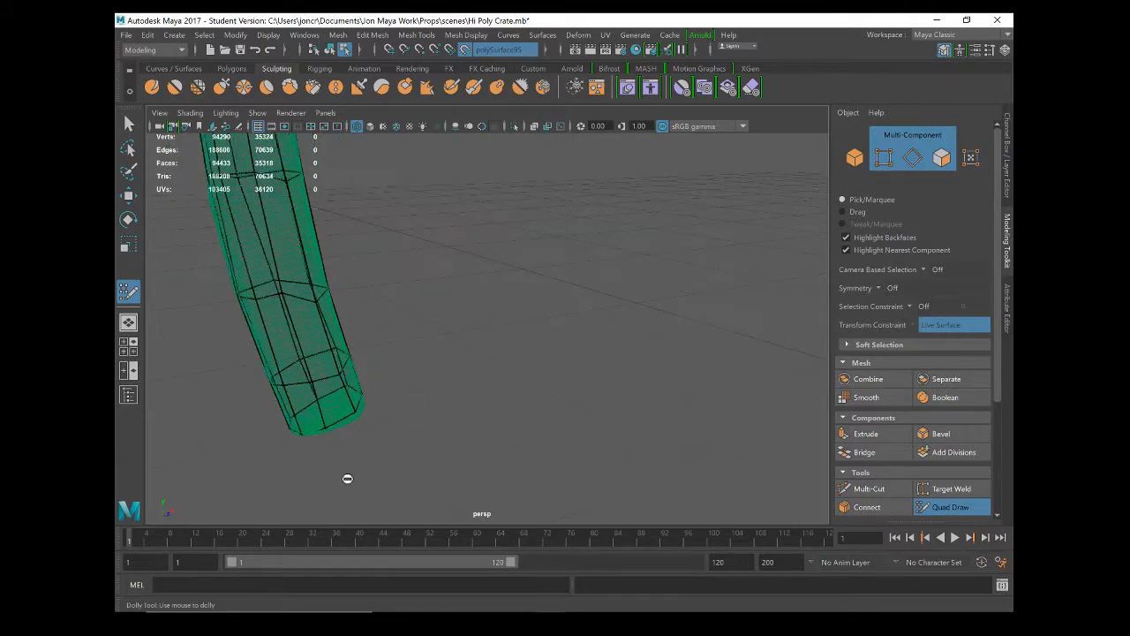
Extend two border edges of the handle's open bottom rim inward onto the live end surface as new quads
{"action": "left_click_drag", "start_coordinate": [347, 479], "coordinate": [386, 381], "text": "alt"}
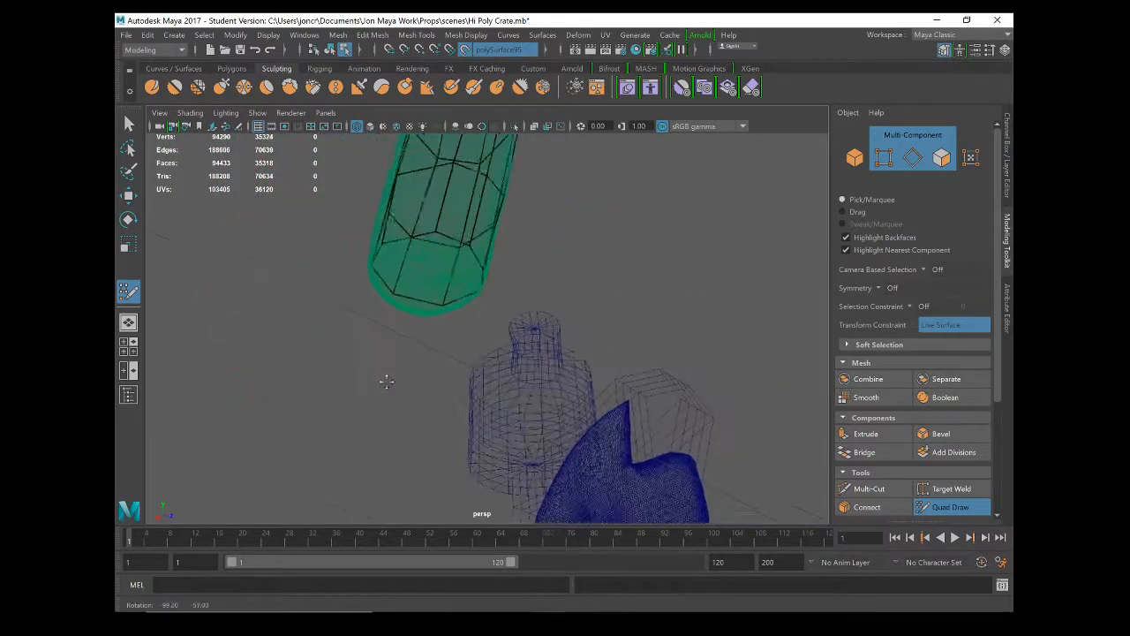
{"action": "scroll", "coordinate": [386, 381], "scroll_direction": "up", "scroll_amount": 4}
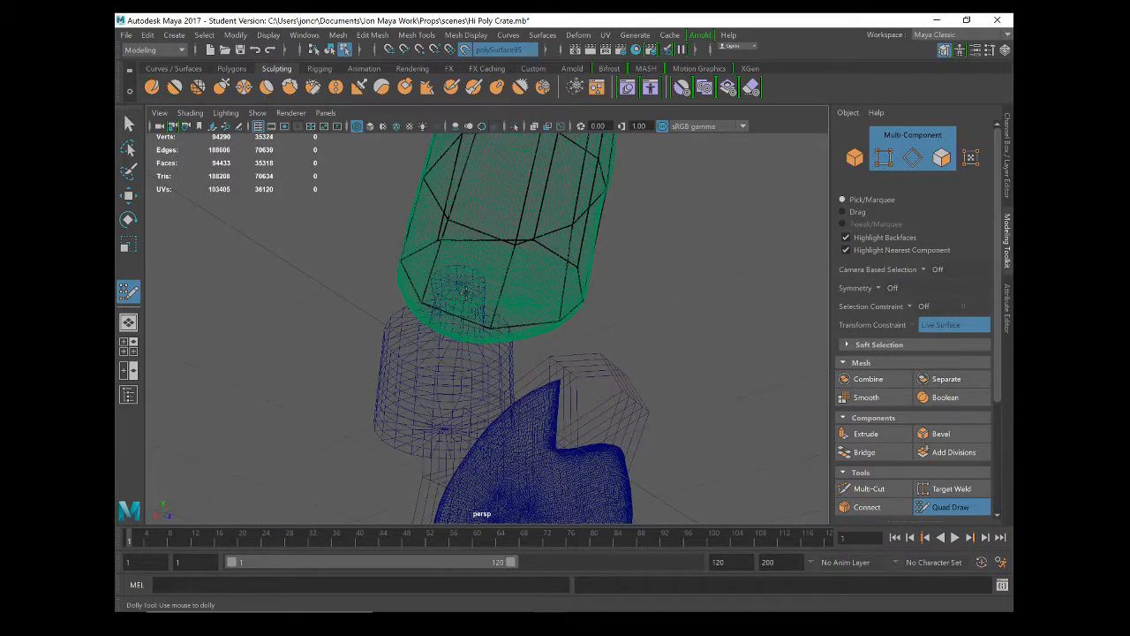
{"action": "mouse_move", "coordinate": [492, 278]}
{"action": "left_mouse_down", "text": "alt"}
{"action": "mouse_move", "coordinate": [642, 373]}
{"action": "mouse_move", "coordinate": [534, 407]}
{"action": "mouse_move", "coordinate": [569, 416]}
{"action": "mouse_move", "coordinate": [686, 403]}
{"action": "mouse_move", "coordinate": [453, 374]}
{"action": "mouse_move", "coordinate": [451, 415]}
{"action": "left_mouse_up", "text": "alt"}
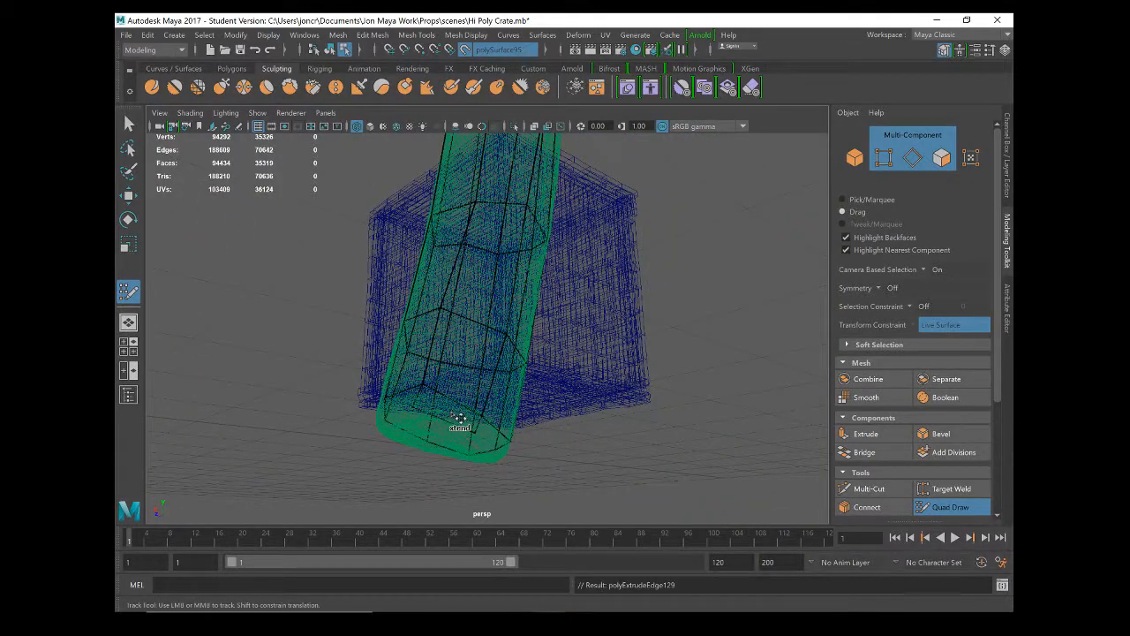
{"action": "left_click_drag", "start_coordinate": [545, 479], "coordinate": [449, 449], "text": "alt"}
{"action": "mouse_move", "coordinate": [366, 394]}
{"action": "left_mouse_down"}
{"action": "mouse_move", "coordinate": [362, 404]}
{"action": "mouse_move", "coordinate": [391, 388]}
{"action": "left_mouse_up"}
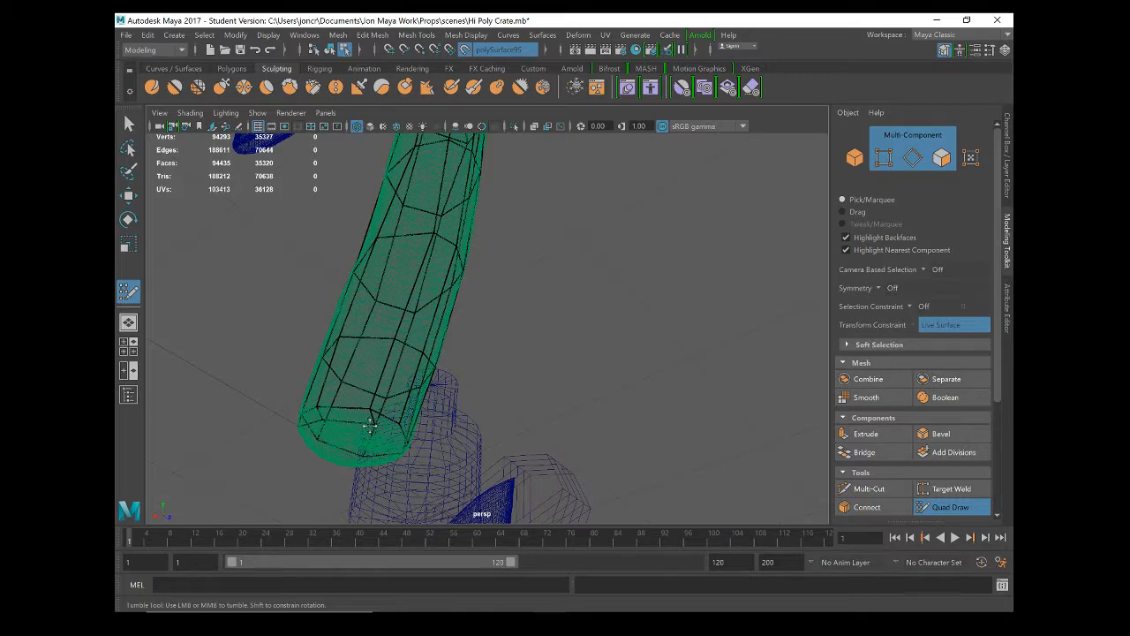
Extend three more rim edges onto the handle's bottom face and weld neighbouring corners of the new quads
{"action": "scroll", "coordinate": [380, 423], "scroll_direction": "up", "scroll_amount": 3}
{"action": "middle_click_drag", "start_coordinate": [378, 439], "coordinate": [382, 375], "text": "alt"}
{"action": "left_click_drag", "start_coordinate": [385, 382], "coordinate": [305, 512], "text": "alt"}
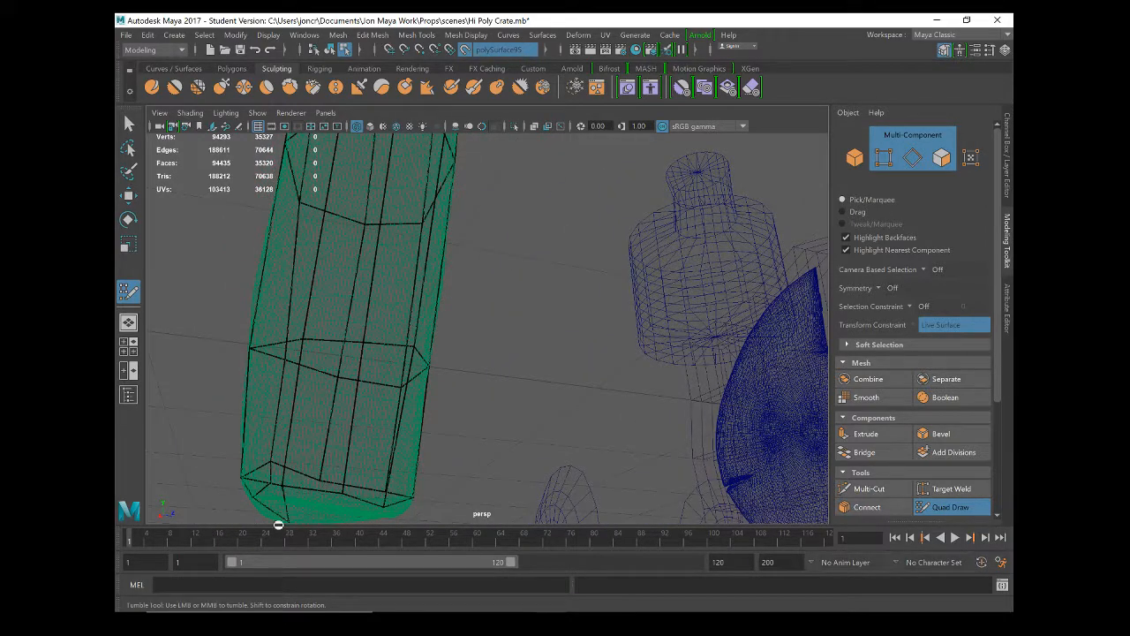
{"action": "left_click_drag", "start_coordinate": [256, 497], "coordinate": [292, 481], "text": "alt"}
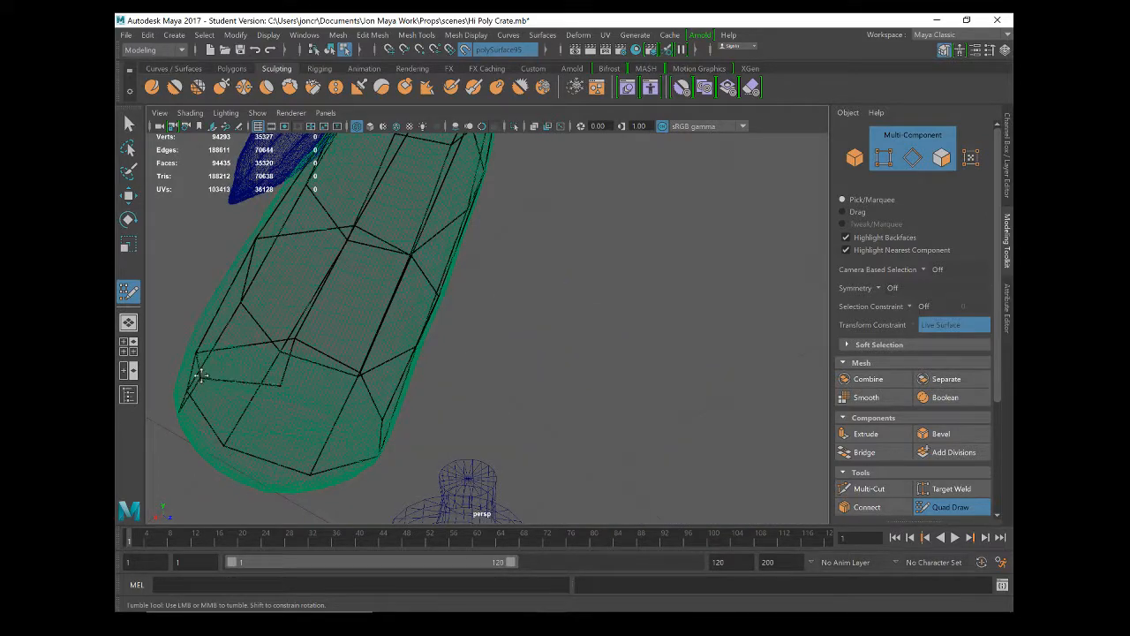
{"action": "left_click_drag", "start_coordinate": [207, 372], "coordinate": [366, 449], "text": "alt"}
{"action": "left_click_drag", "start_coordinate": [468, 414], "coordinate": [641, 411], "text": "alt"}
{"action": "mouse_move", "coordinate": [600, 319]}
{"action": "left_mouse_down"}
{"action": "mouse_move", "coordinate": [600, 359]}
{"action": "mouse_move", "coordinate": [586, 347]}
{"action": "mouse_move", "coordinate": [516, 377]}
{"action": "mouse_move", "coordinate": [605, 332]}
{"action": "mouse_move", "coordinate": [618, 336]}
{"action": "mouse_move", "coordinate": [612, 351]}
{"action": "left_mouse_up"}
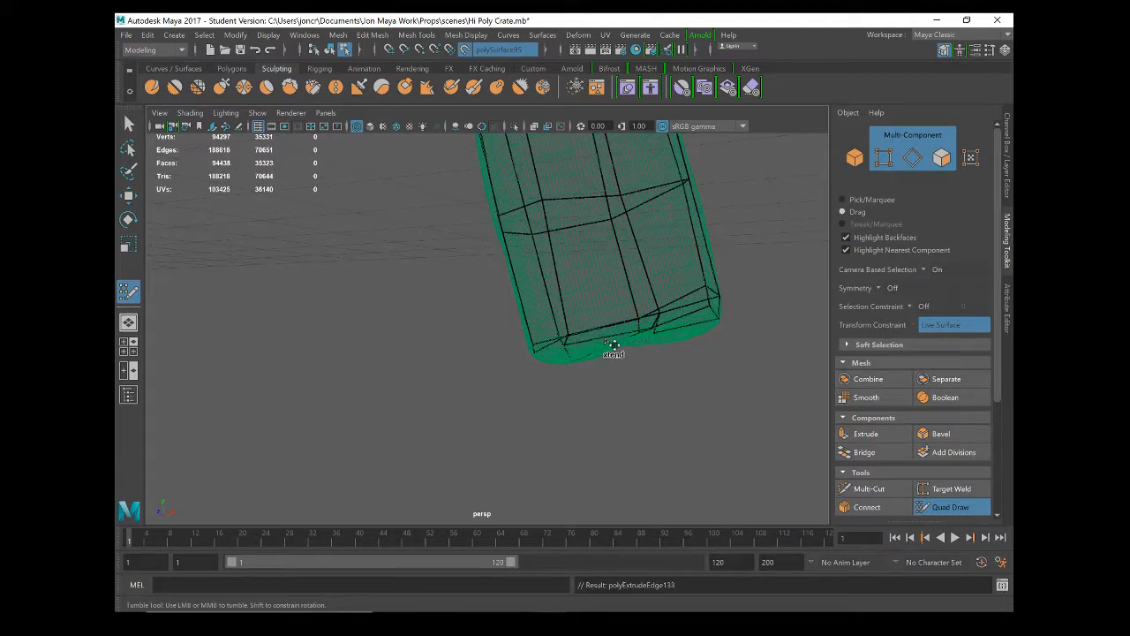
{"action": "left_click_drag", "start_coordinate": [565, 392], "coordinate": [609, 371], "text": "alt"}
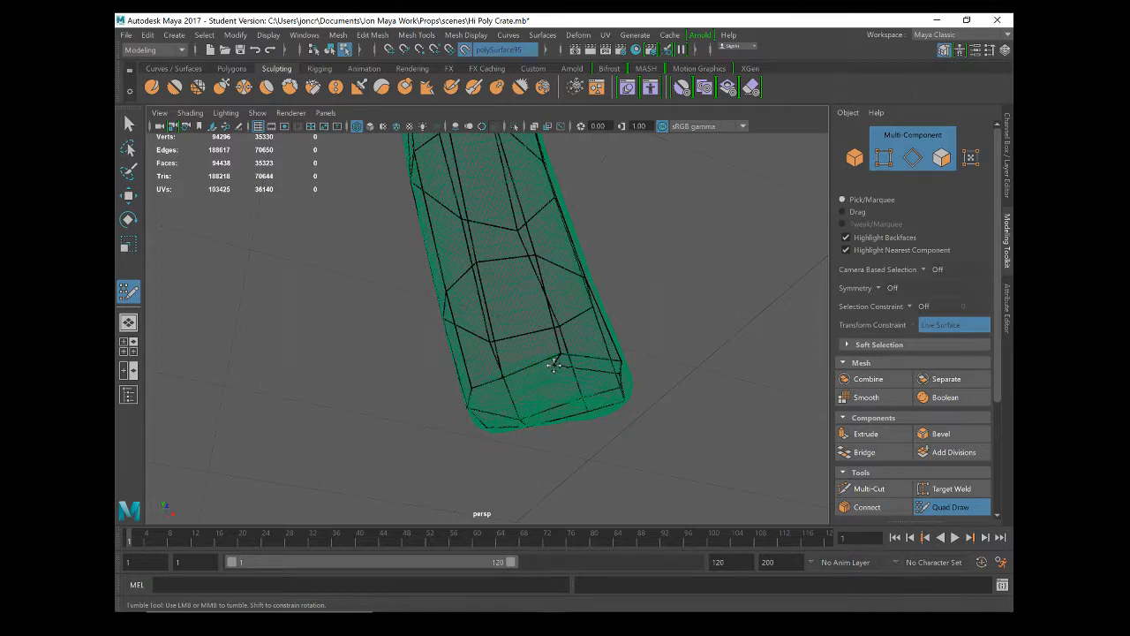
Extend another rim edge and fill the remaining gaps so the inner ring of quads closes around the handle's bottom end
{"action": "mouse_move", "coordinate": [557, 367]}
{"action": "left_mouse_down"}
{"action": "mouse_move", "coordinate": [533, 374]}
{"action": "mouse_move", "coordinate": [551, 403]}
{"action": "mouse_move", "coordinate": [458, 380]}
{"action": "left_mouse_up"}
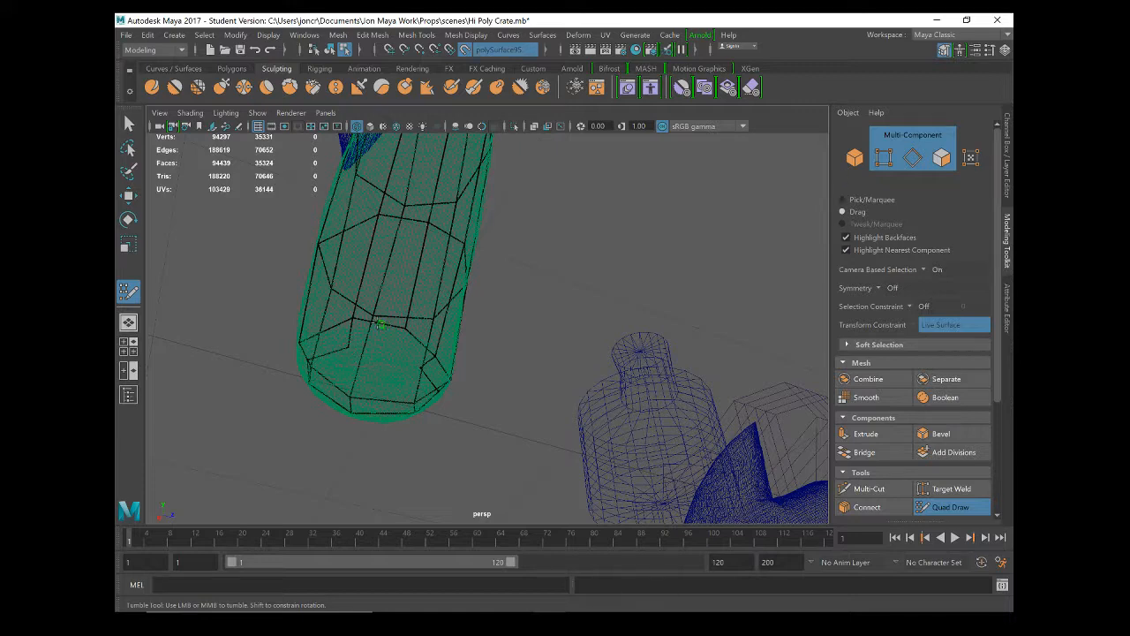
{"action": "left_click", "coordinate": [384, 346], "text": "shift"}
{"action": "mouse_move", "coordinate": [393, 350]}
{"action": "left_mouse_down"}
{"action": "mouse_move", "coordinate": [429, 345]}
{"action": "mouse_move", "coordinate": [414, 363]}
{"action": "mouse_move", "coordinate": [398, 345]}
{"action": "left_mouse_up"}
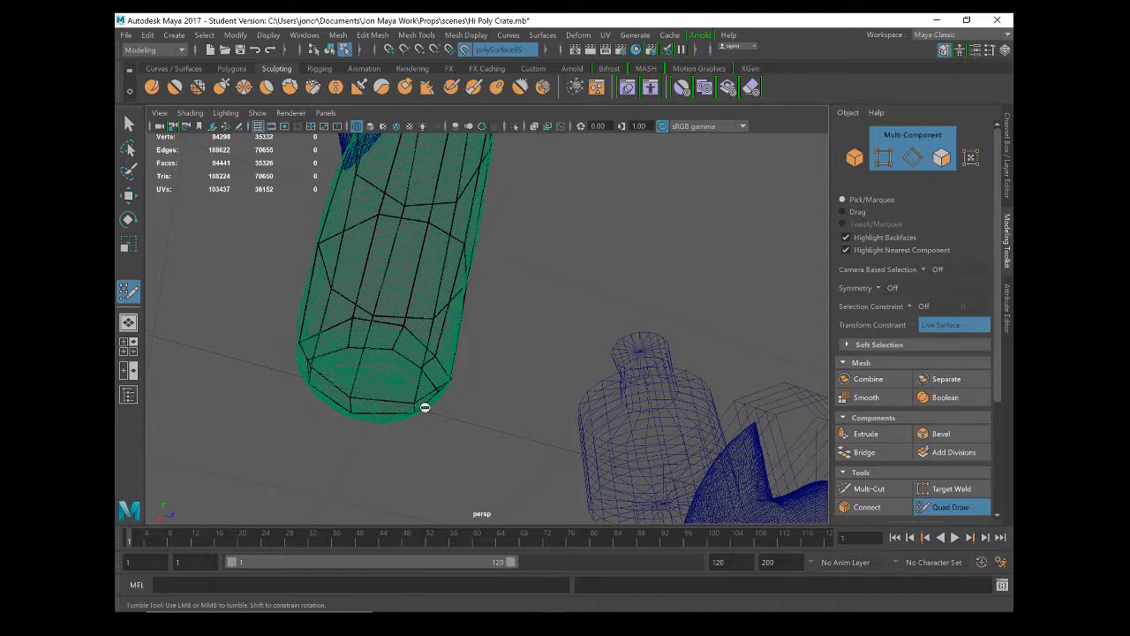
Extend a quad into the opening inside the inner ring at the handle's bottom and fill the gap beside it
{"action": "left_click_drag", "start_coordinate": [425, 407], "coordinate": [318, 271], "text": "alt"}
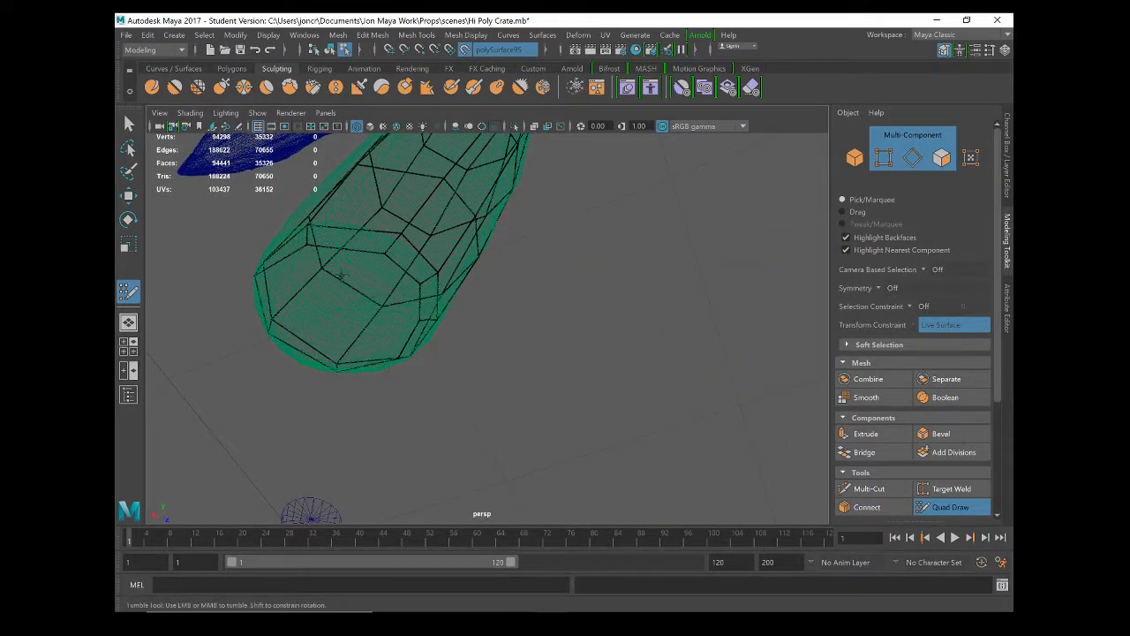
{"action": "left_click_drag", "start_coordinate": [371, 291], "coordinate": [397, 347], "text": "alt"}
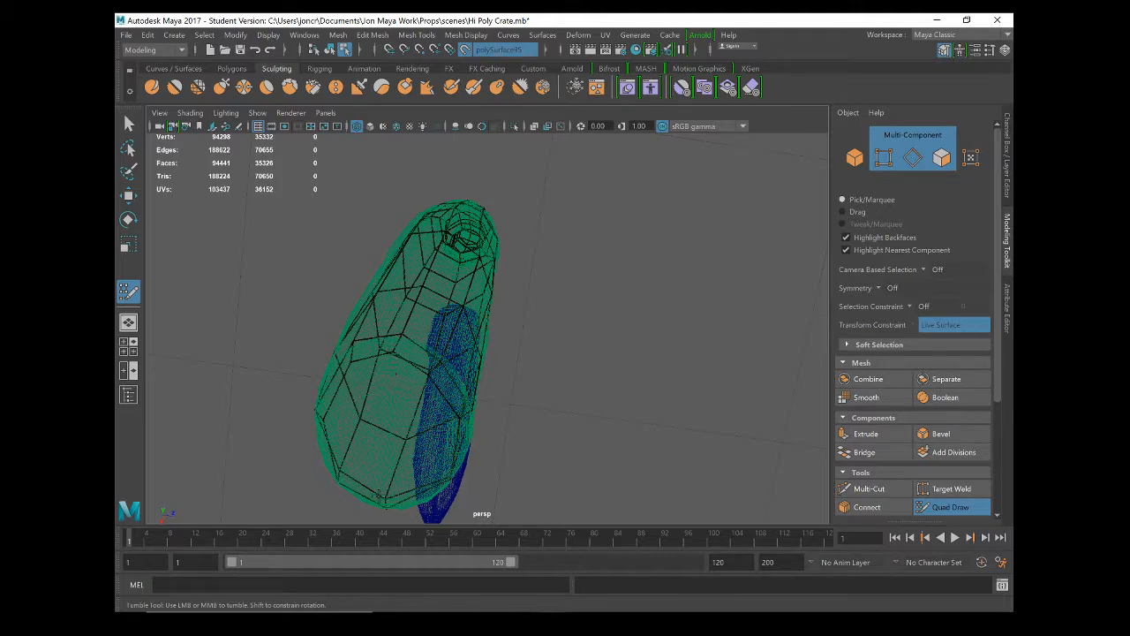
{"action": "left_click_drag", "start_coordinate": [388, 405], "coordinate": [395, 422], "text": "alt"}
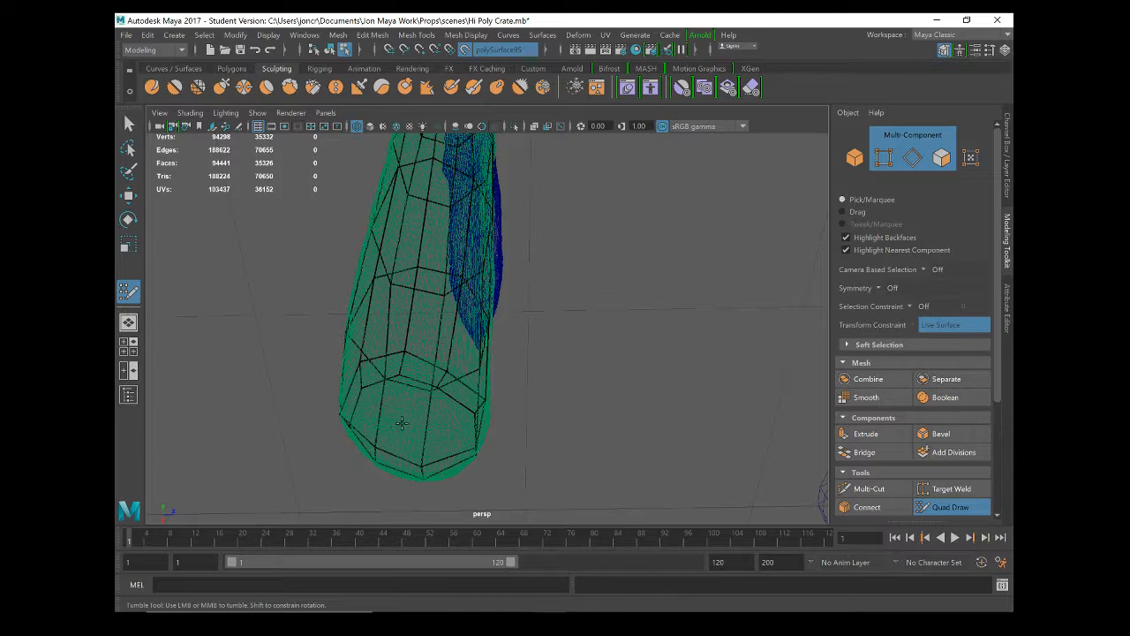
{"action": "left_click", "coordinate": [381, 406]}
{"action": "left_click_drag", "start_coordinate": [410, 428], "coordinate": [470, 420], "text": "alt"}
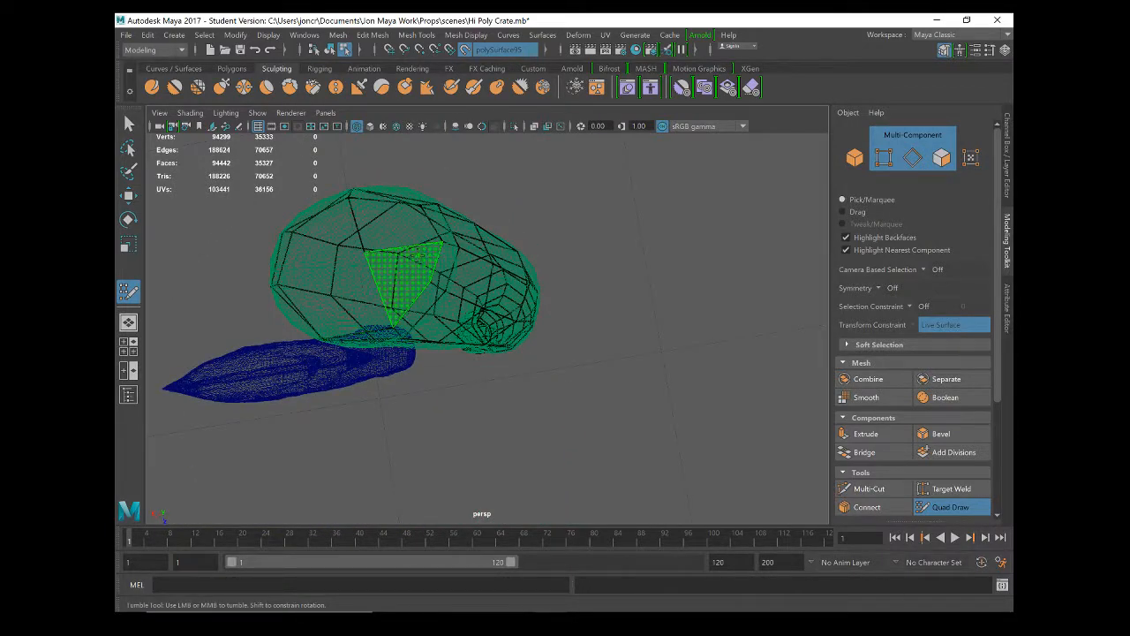
{"action": "left_click", "coordinate": [370, 269], "text": "shift"}
Try filling the large gap across one side of the handle's end cap, and undo that face
{"action": "left_click_drag", "start_coordinate": [371, 270], "coordinate": [371, 355], "text": "alt"}
{"action": "left_click", "coordinate": [399, 369], "text": "shift"}
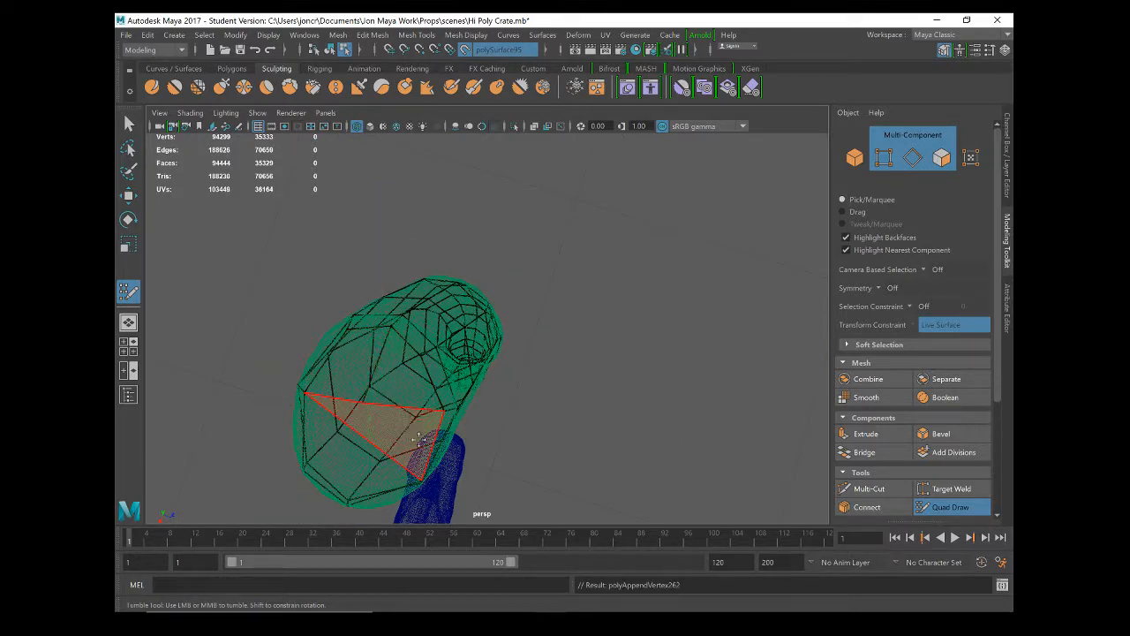
{"action": "key", "text": "ctrl+z"}
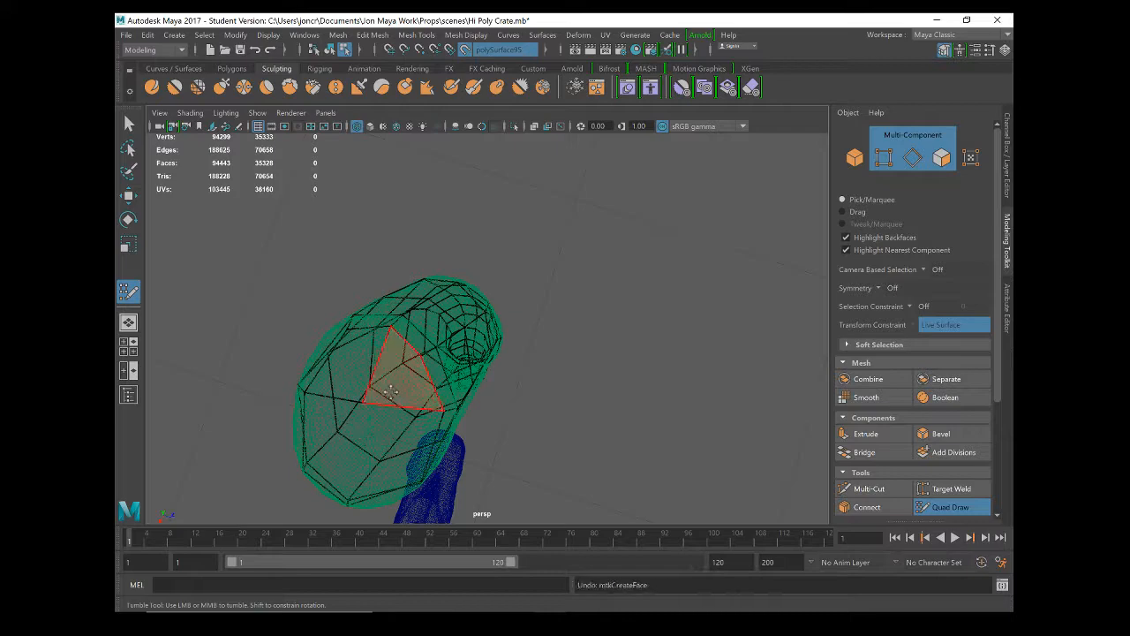
Fill the last two gaps in the handle's bottom cap with faces and check the finished end from the side
{"action": "left_click_drag", "start_coordinate": [417, 423], "coordinate": [681, 492], "text": "alt"}
{"action": "right_click_drag", "start_coordinate": [680, 491], "coordinate": [596, 411], "text": "alt"}
{"action": "middle_click_drag", "start_coordinate": [597, 411], "coordinate": [516, 418], "text": "alt"}
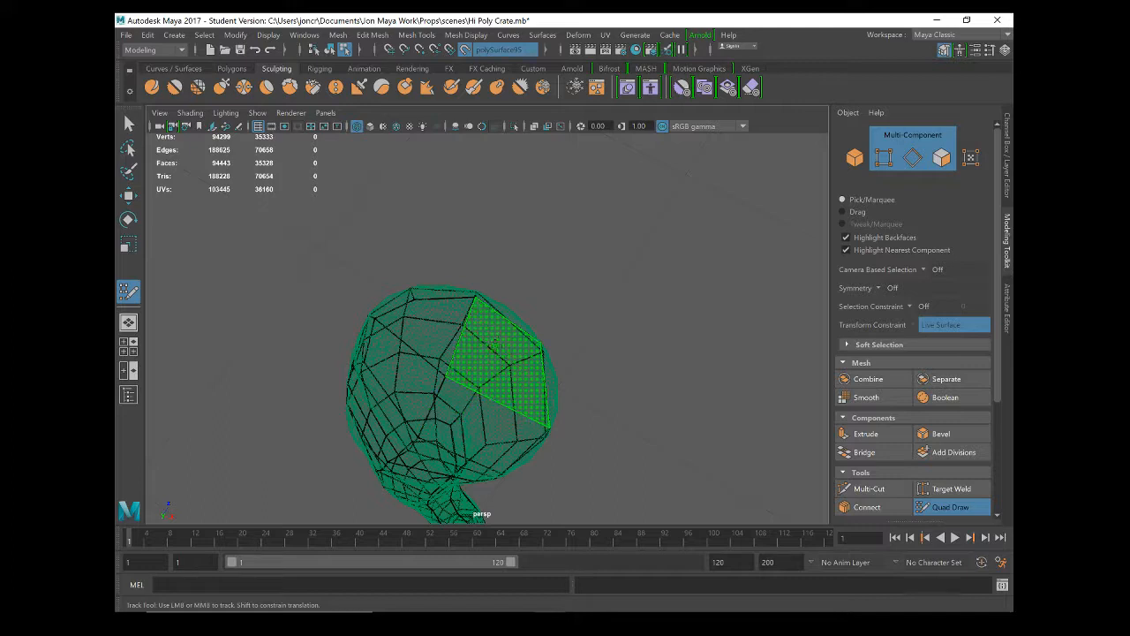
{"action": "left_click", "coordinate": [490, 454], "text": "shift"}
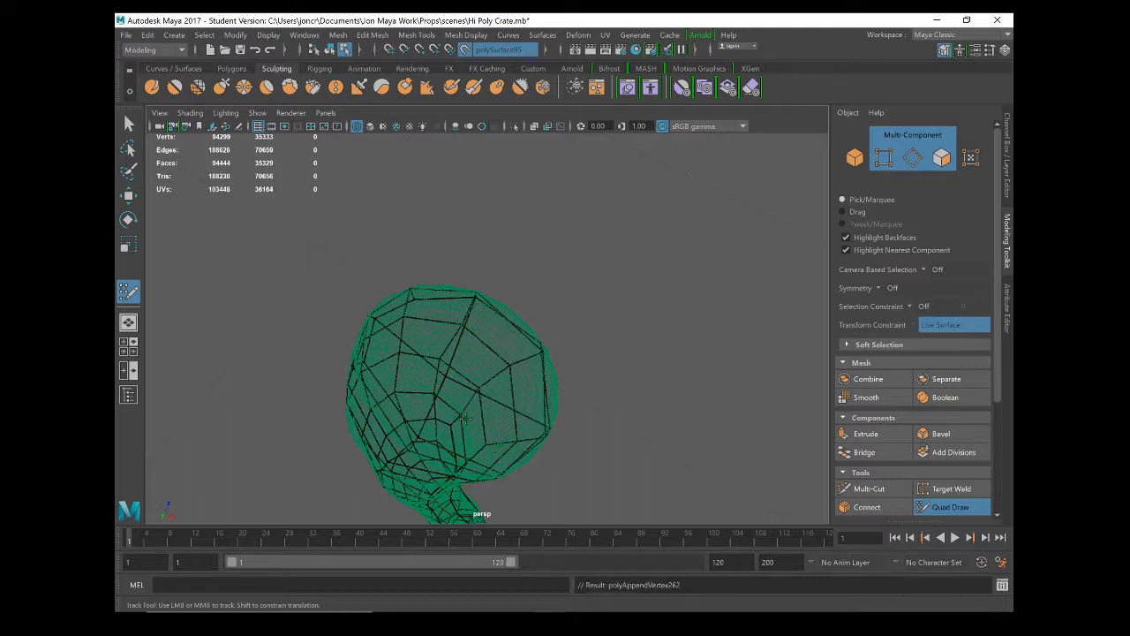
{"action": "left_click_drag", "start_coordinate": [435, 404], "coordinate": [407, 331], "text": "alt"}
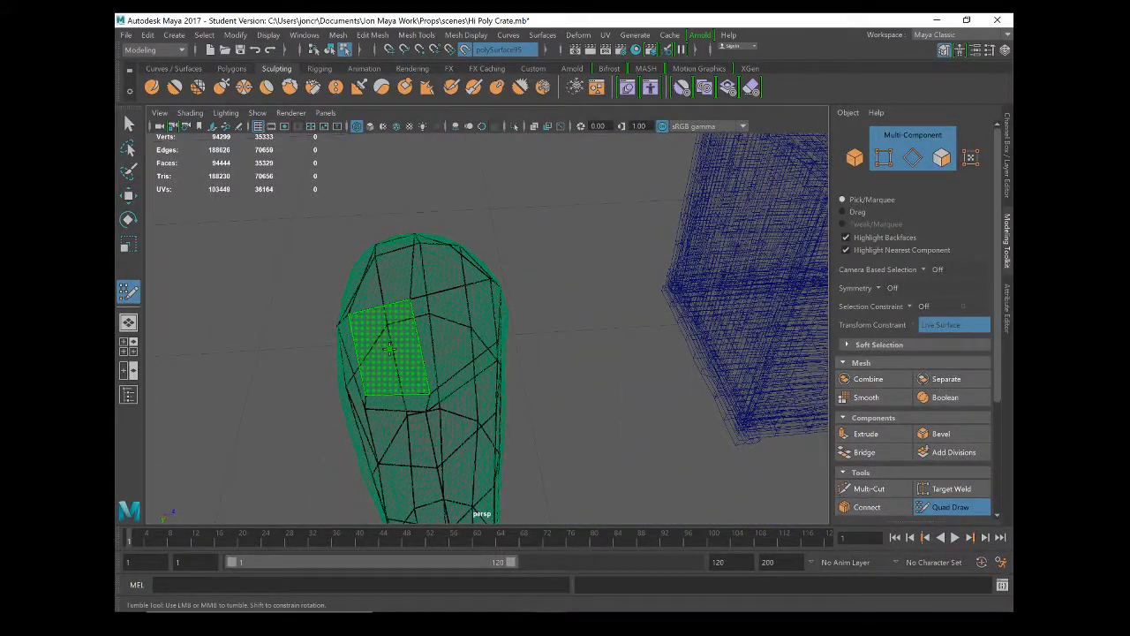
{"action": "left_click", "coordinate": [406, 347], "text": "shift"}
{"action": "left_click_drag", "start_coordinate": [356, 255], "coordinate": [402, 280], "text": "alt"}
{"action": "right_click_drag", "start_coordinate": [530, 265], "coordinate": [504, 258], "text": "alt"}
{"action": "left_click_drag", "start_coordinate": [503, 258], "coordinate": [484, 215], "text": "alt"}
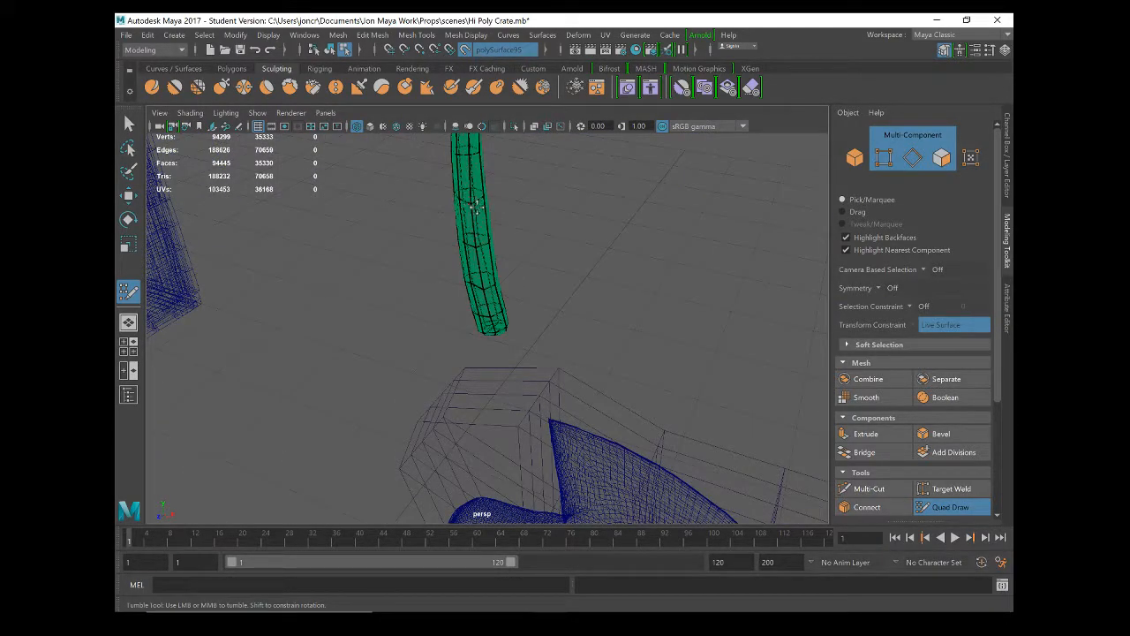
{"action": "right_click_drag", "start_coordinate": [492, 188], "coordinate": [495, 190], "text": "alt"}
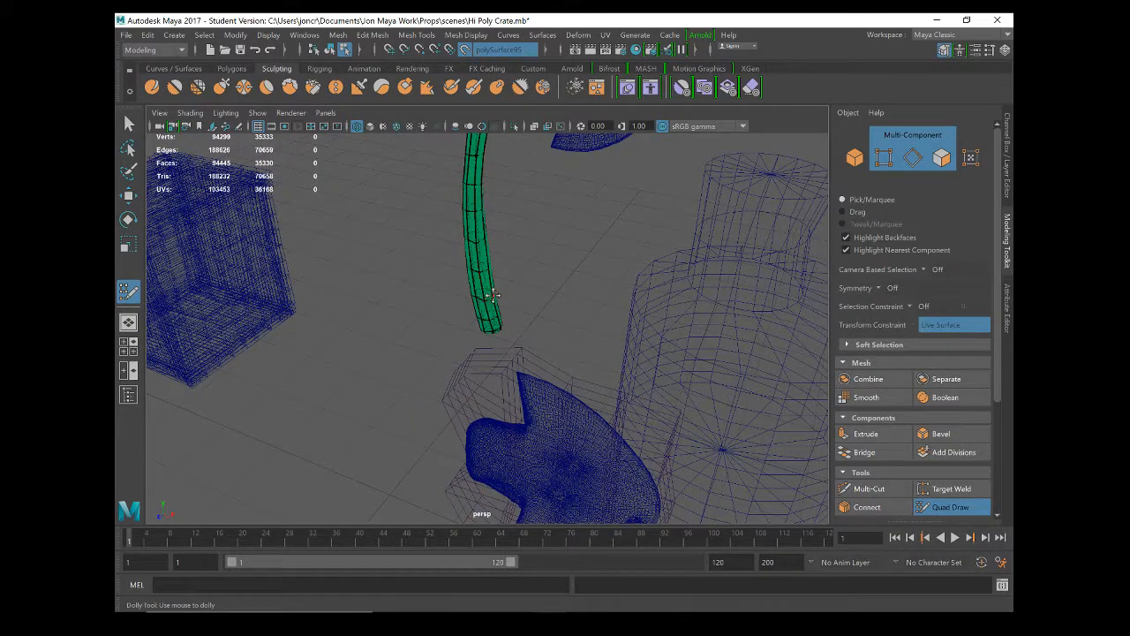
Leave Quad Draw for the Move tool and select the axe head next to the retopologized handle
{"action": "scroll", "coordinate": [492, 293], "scroll_direction": "down", "scroll_amount": 6}
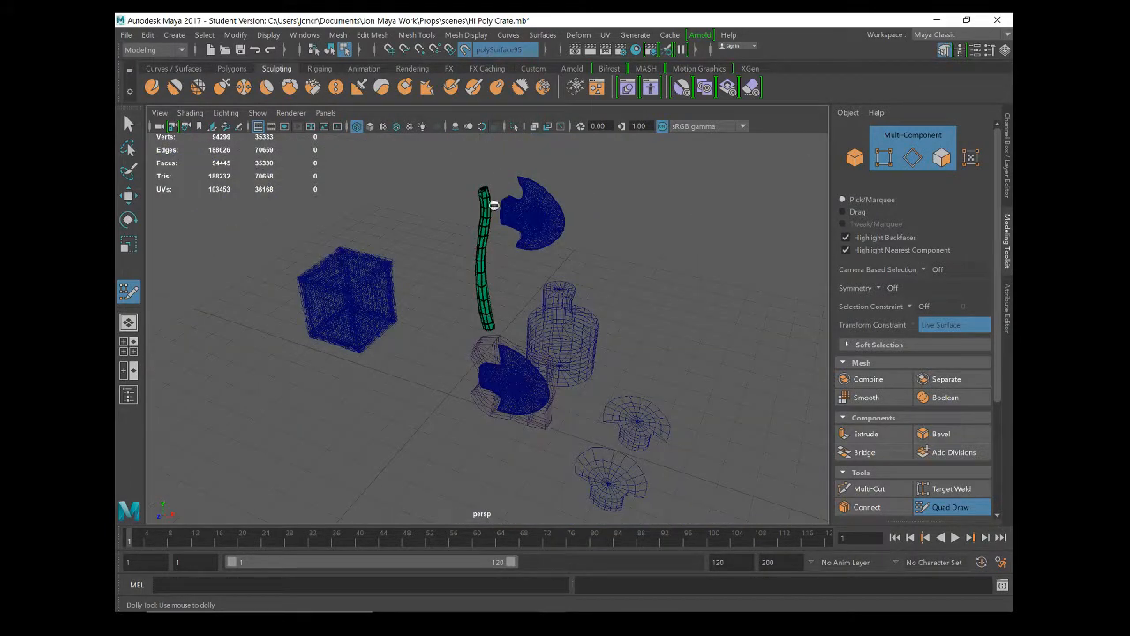
{"action": "left_click_drag", "start_coordinate": [488, 264], "coordinate": [530, 288], "text": "alt"}
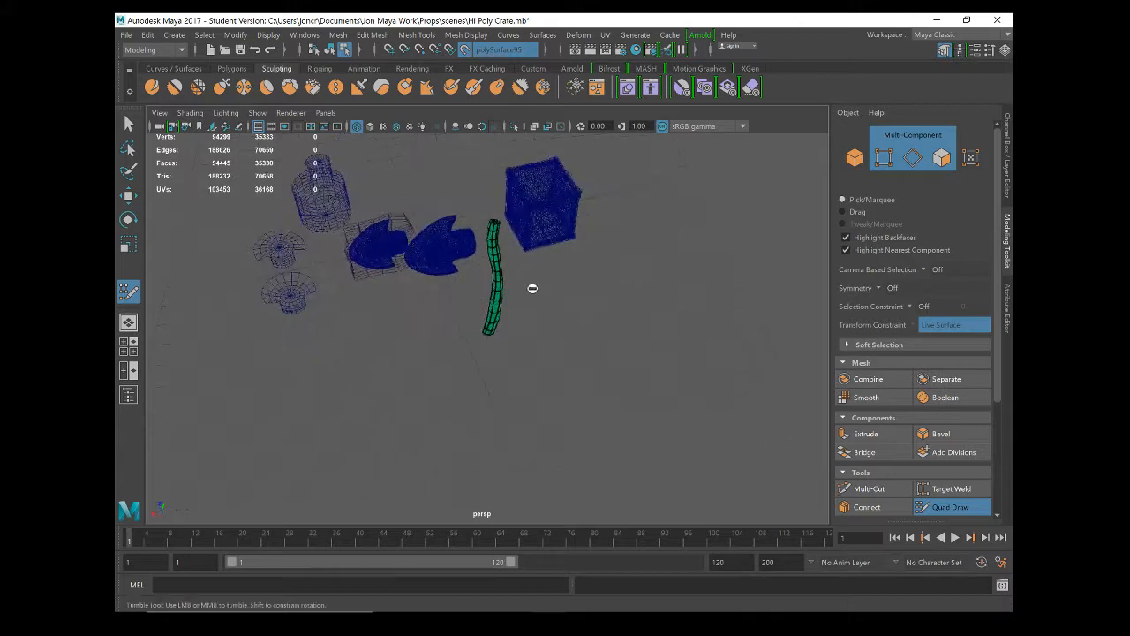
{"action": "scroll", "coordinate": [531, 284], "scroll_direction": "up", "scroll_amount": 5}
{"action": "middle_click_drag", "start_coordinate": [541, 274], "coordinate": [588, 403], "text": "alt"}
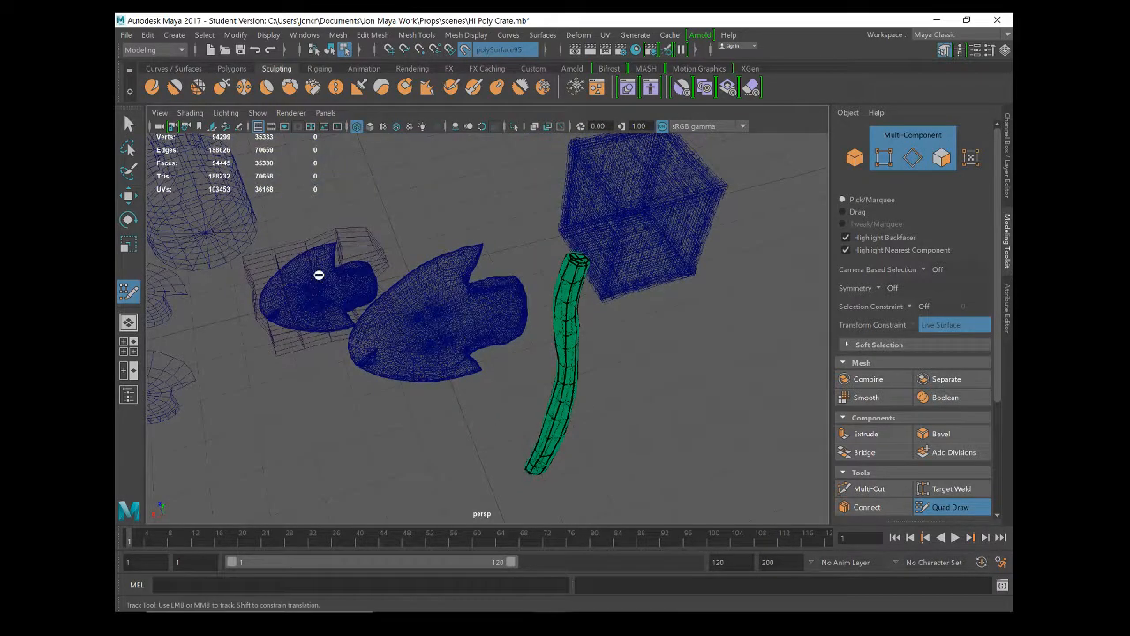
{"action": "key", "text": "w"}
{"action": "left_click", "coordinate": [406, 327]}
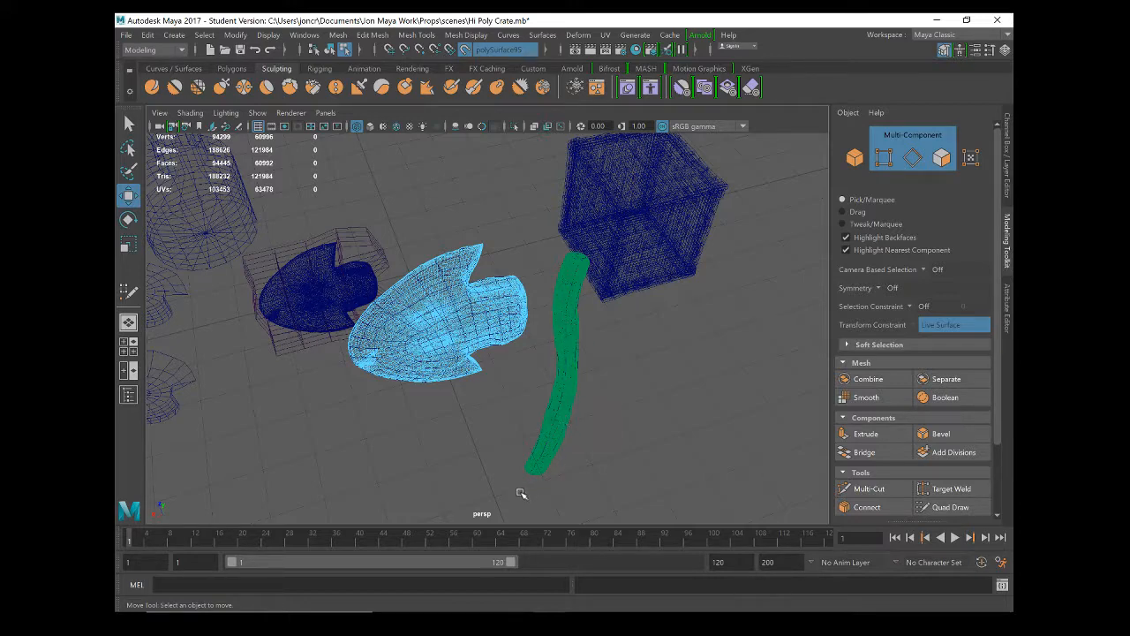
{"action": "left_click_drag", "start_coordinate": [566, 365], "coordinate": [527, 353], "text": "alt"}
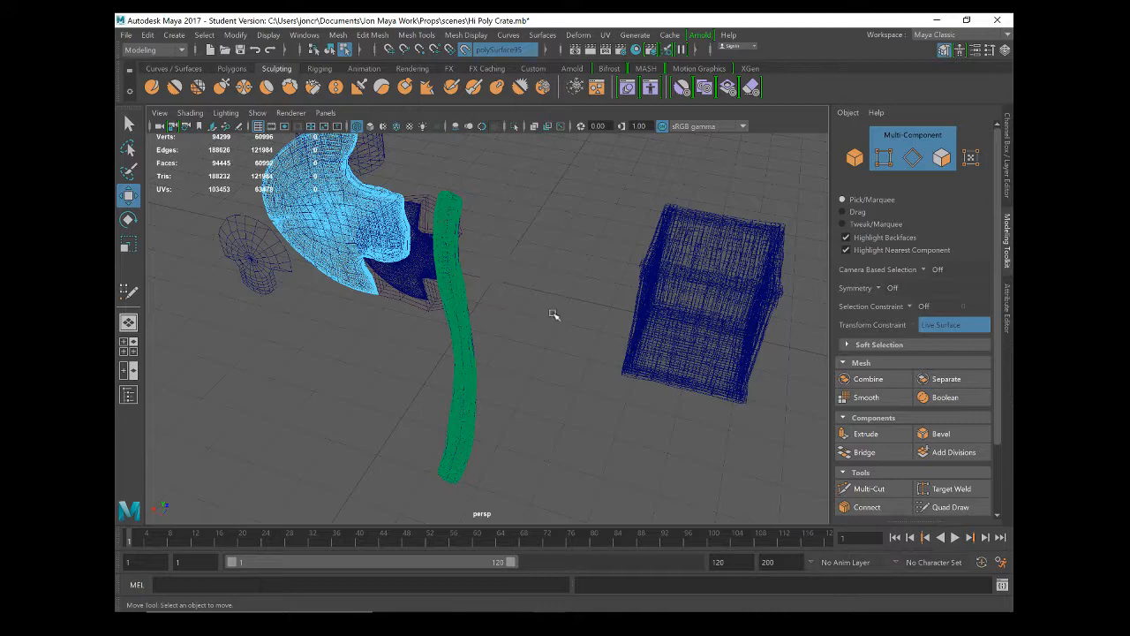
{"action": "key", "text": "alt+Tab"}
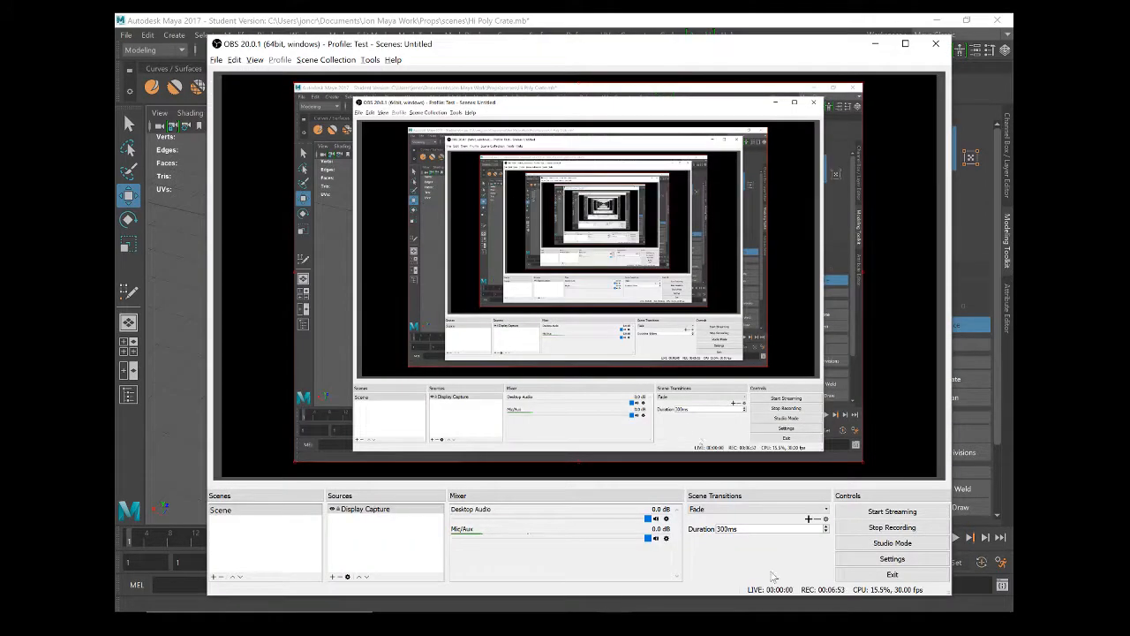